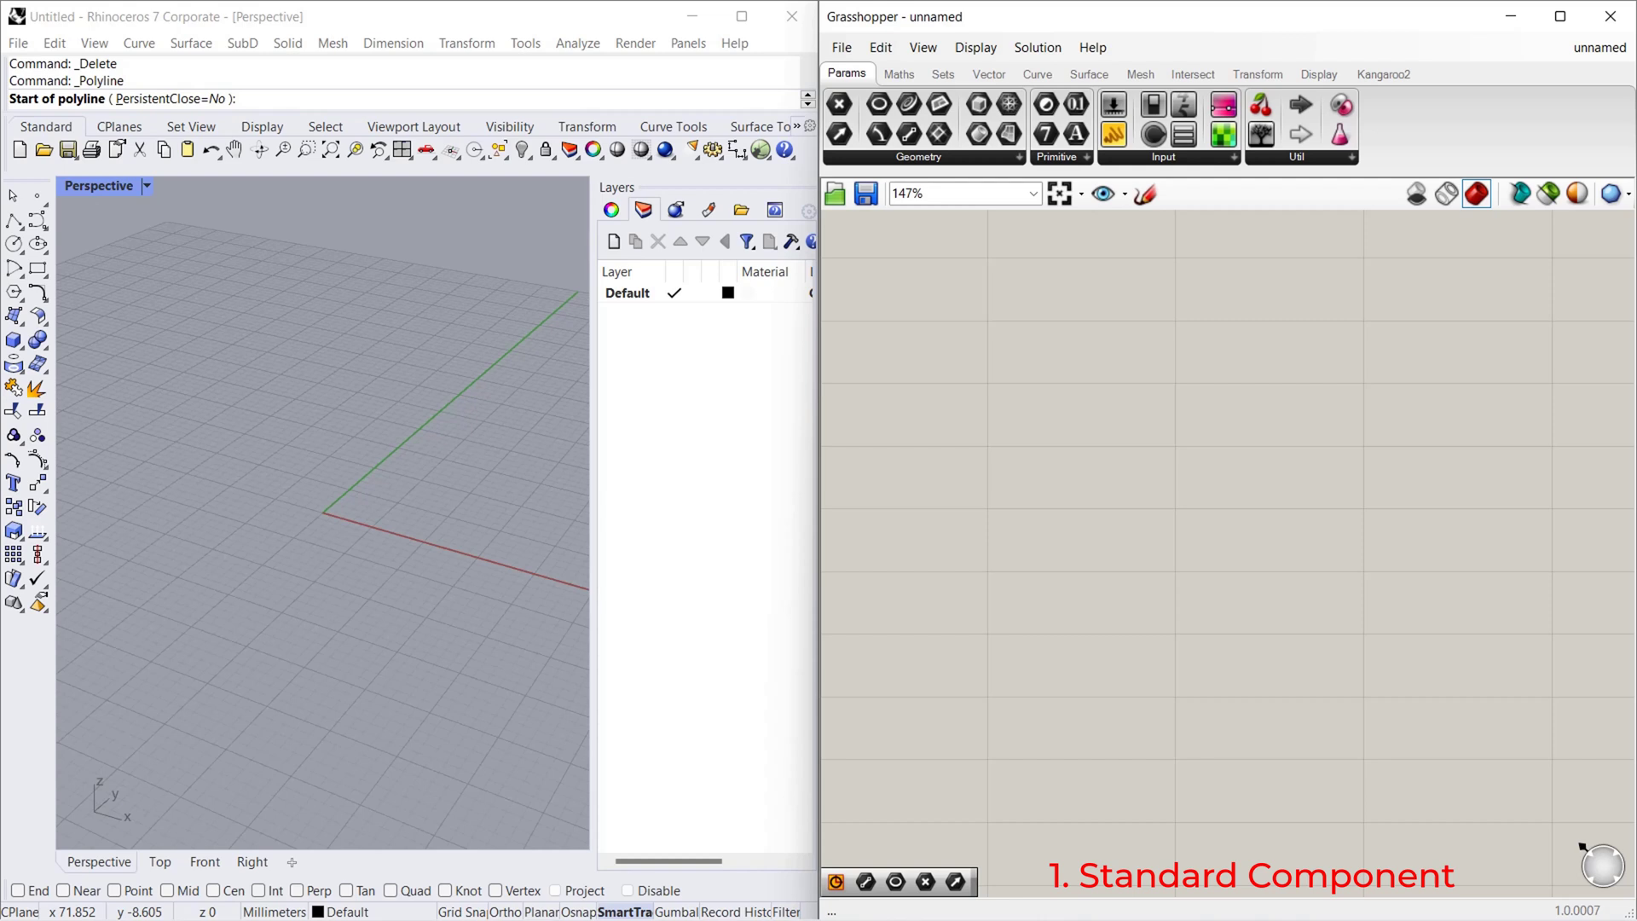
# Search 'construct point', fixing the misspelling, and place the Construct Point component on the canvas
pyautogui.doubleClick(1161, 465)
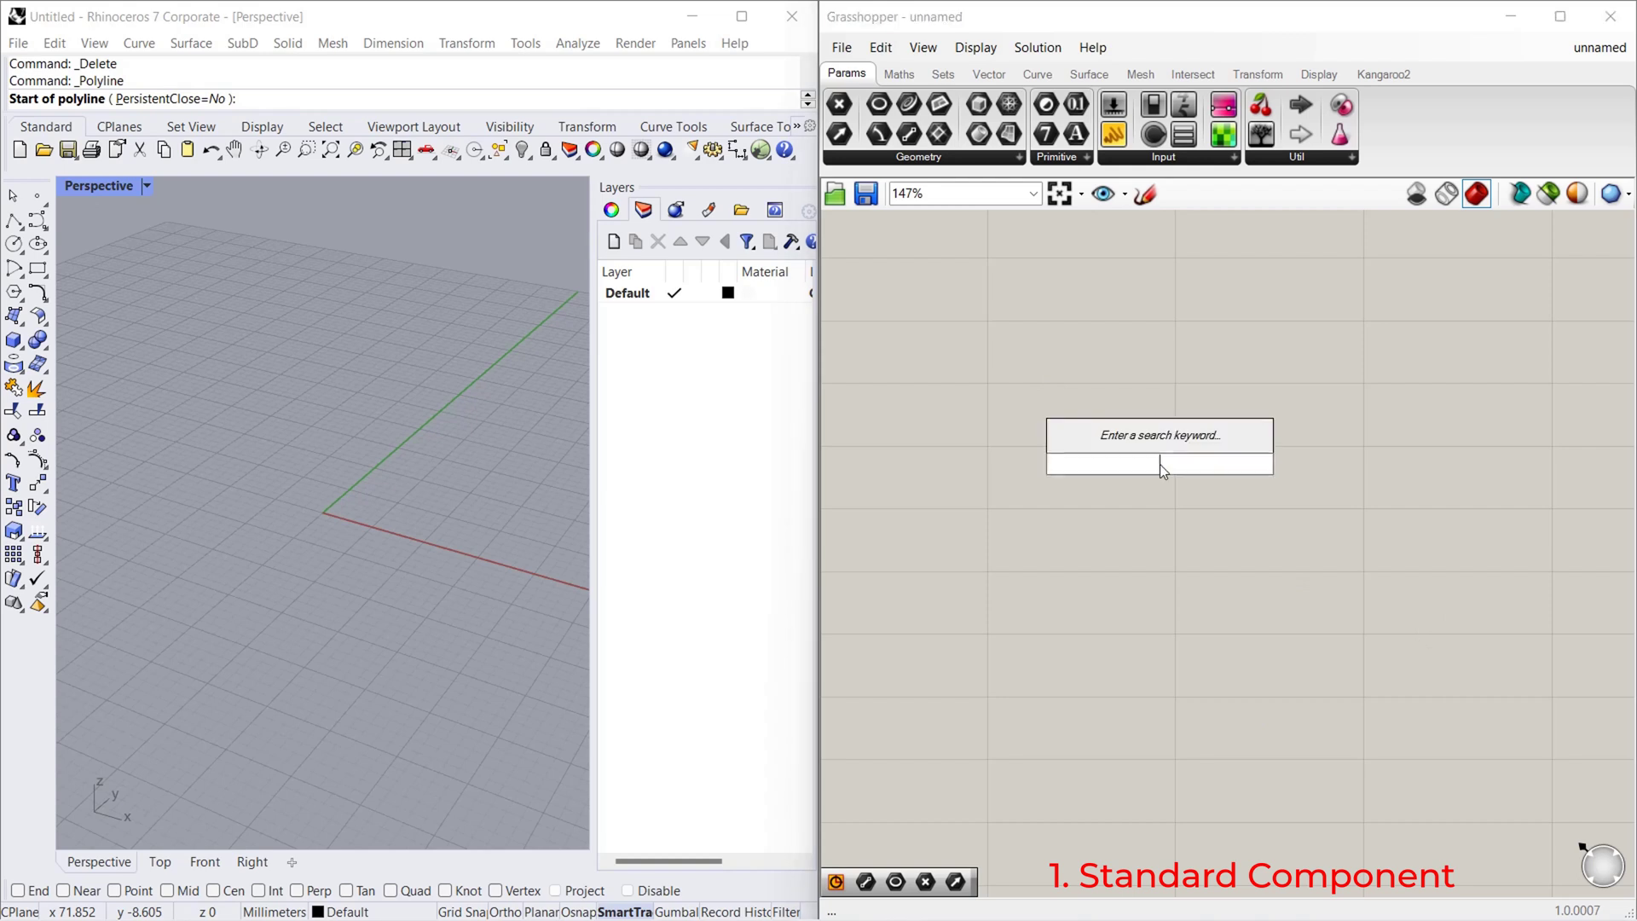
pyautogui.write('contruct')
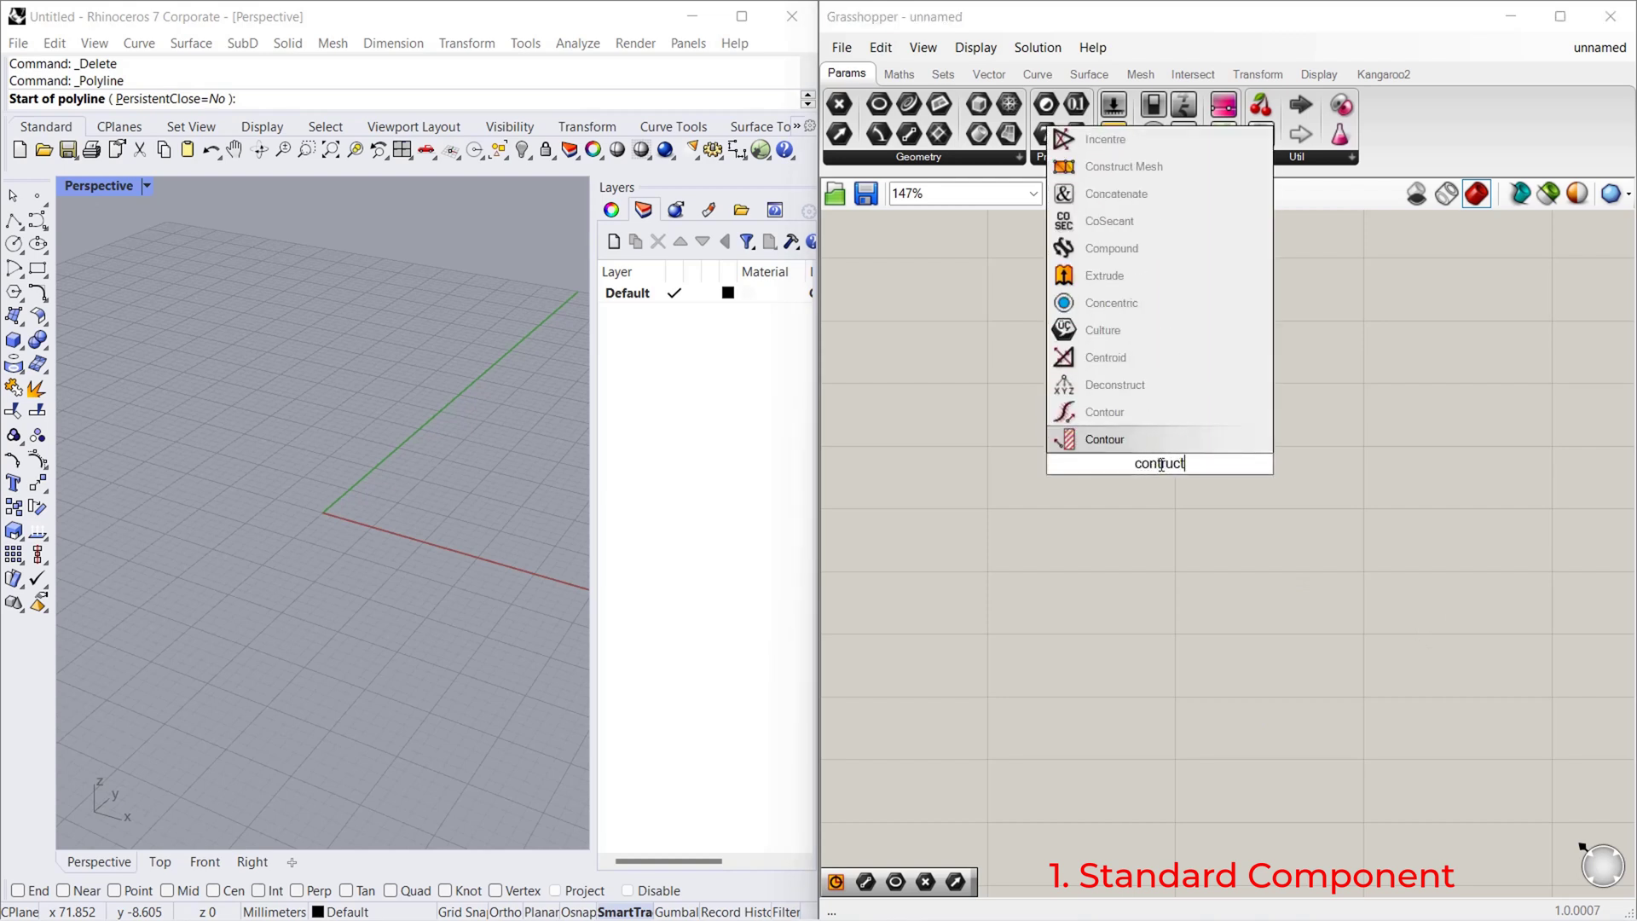
pyautogui.write(' point')
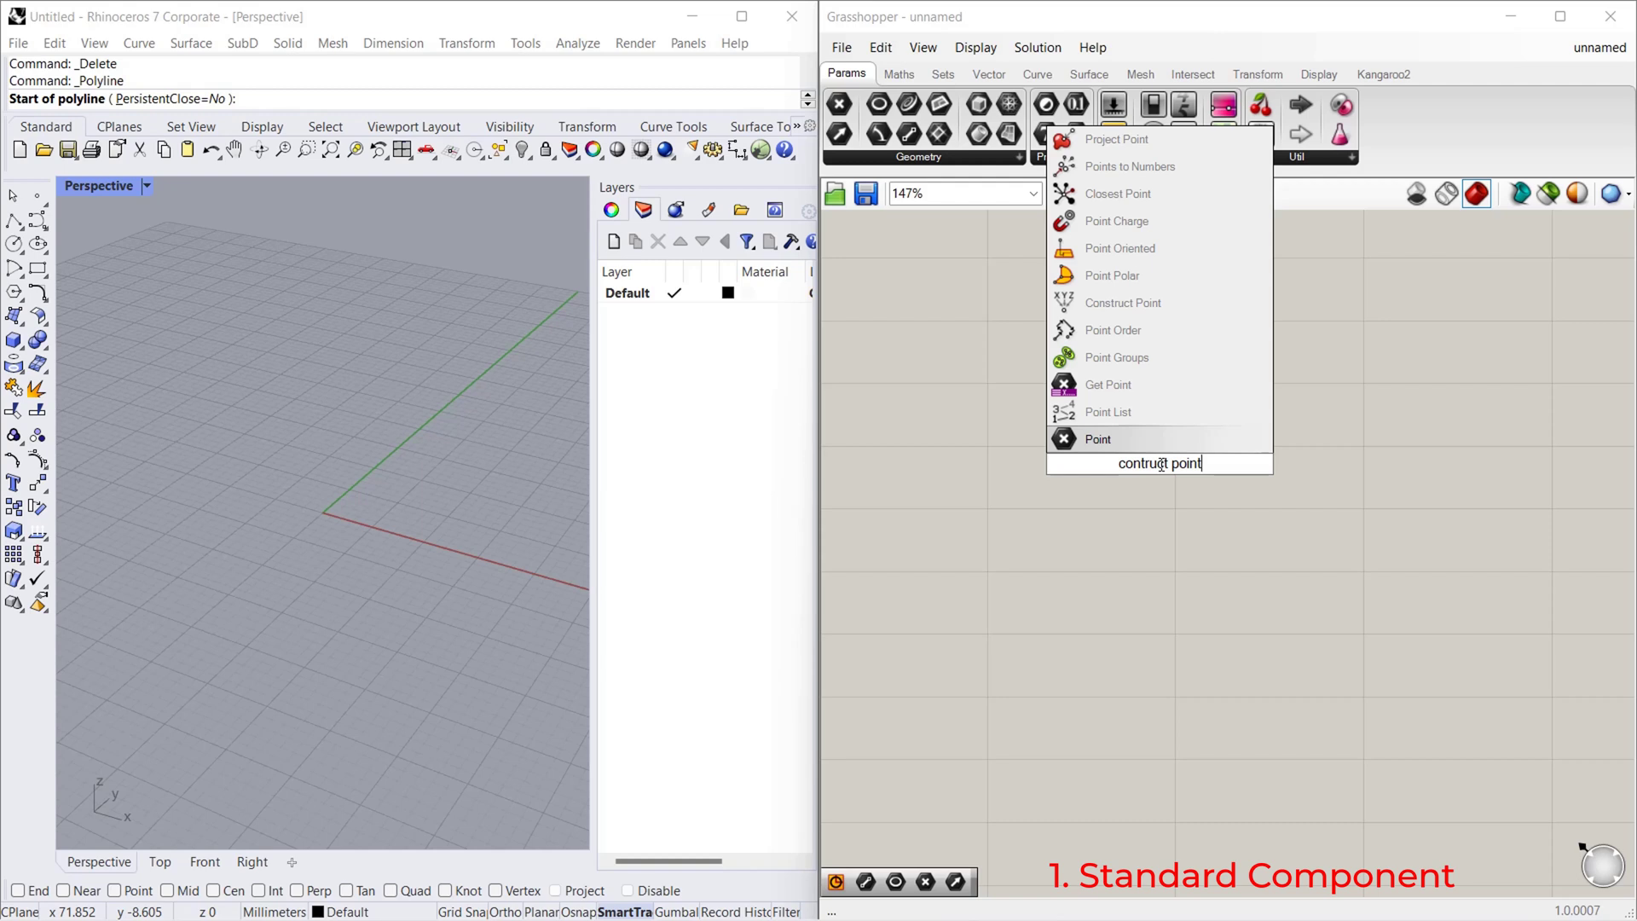
pyautogui.press('BackSpace')
pyautogui.press('BackSpace')
pyautogui.press('BackSpace')
pyautogui.press('BackSpace')
pyautogui.press('BackSpace')
pyautogui.press('BackSpace')
pyautogui.press('BackSpace')
pyautogui.press('BackSpace')
pyautogui.press('BackSpace')
pyautogui.press('BackSpace')
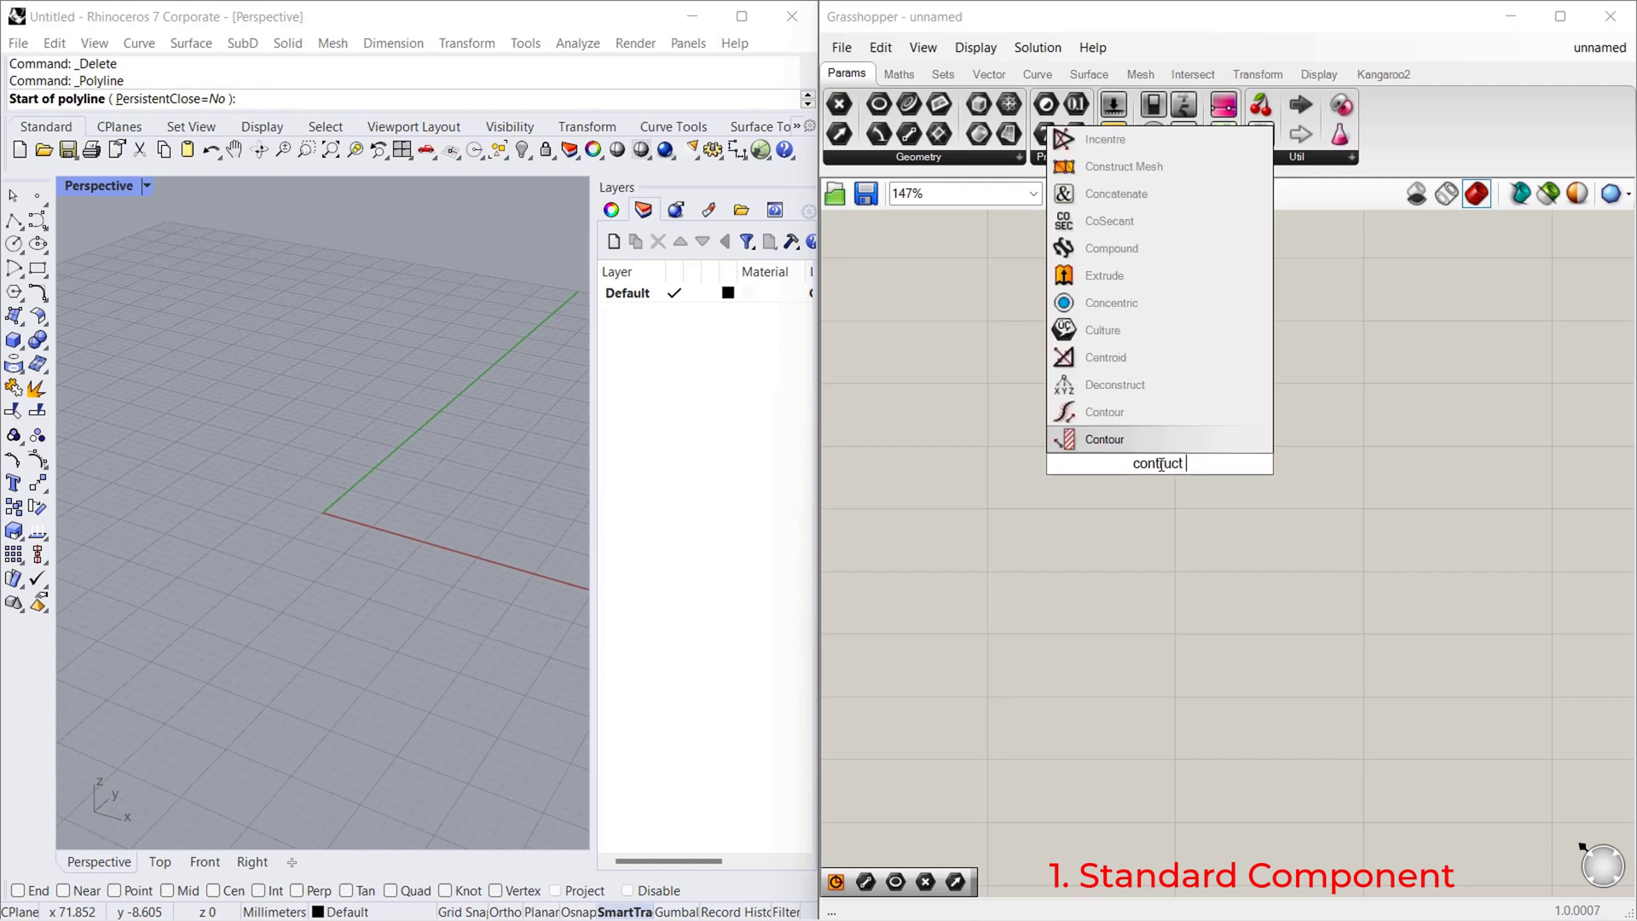
pyautogui.write('s')
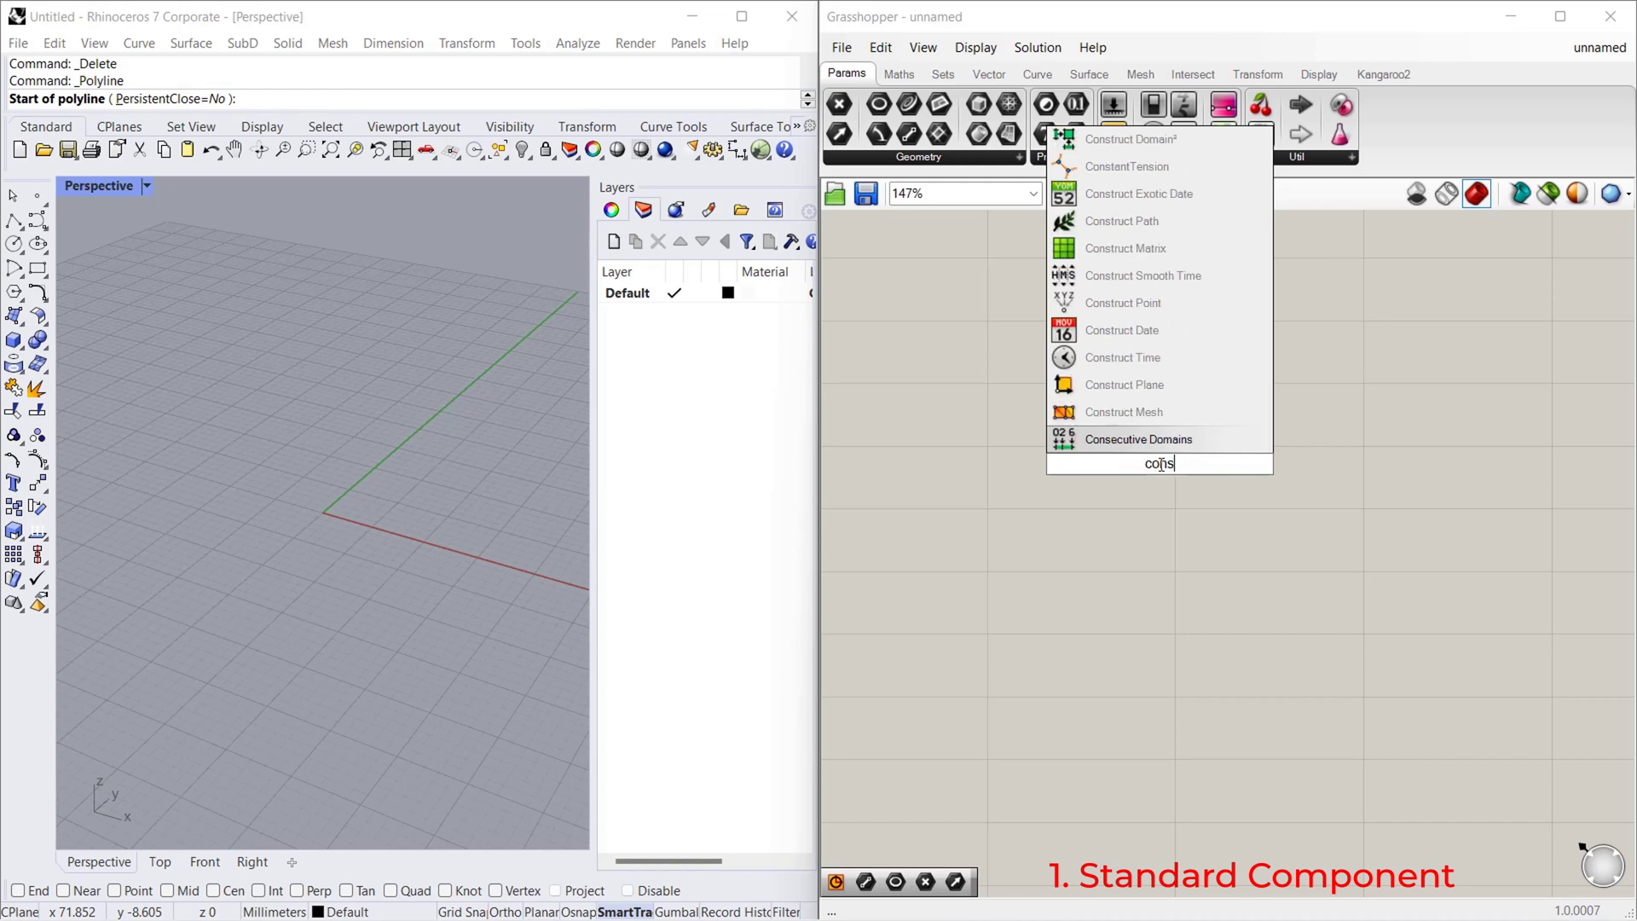
pyautogui.write('truct point')
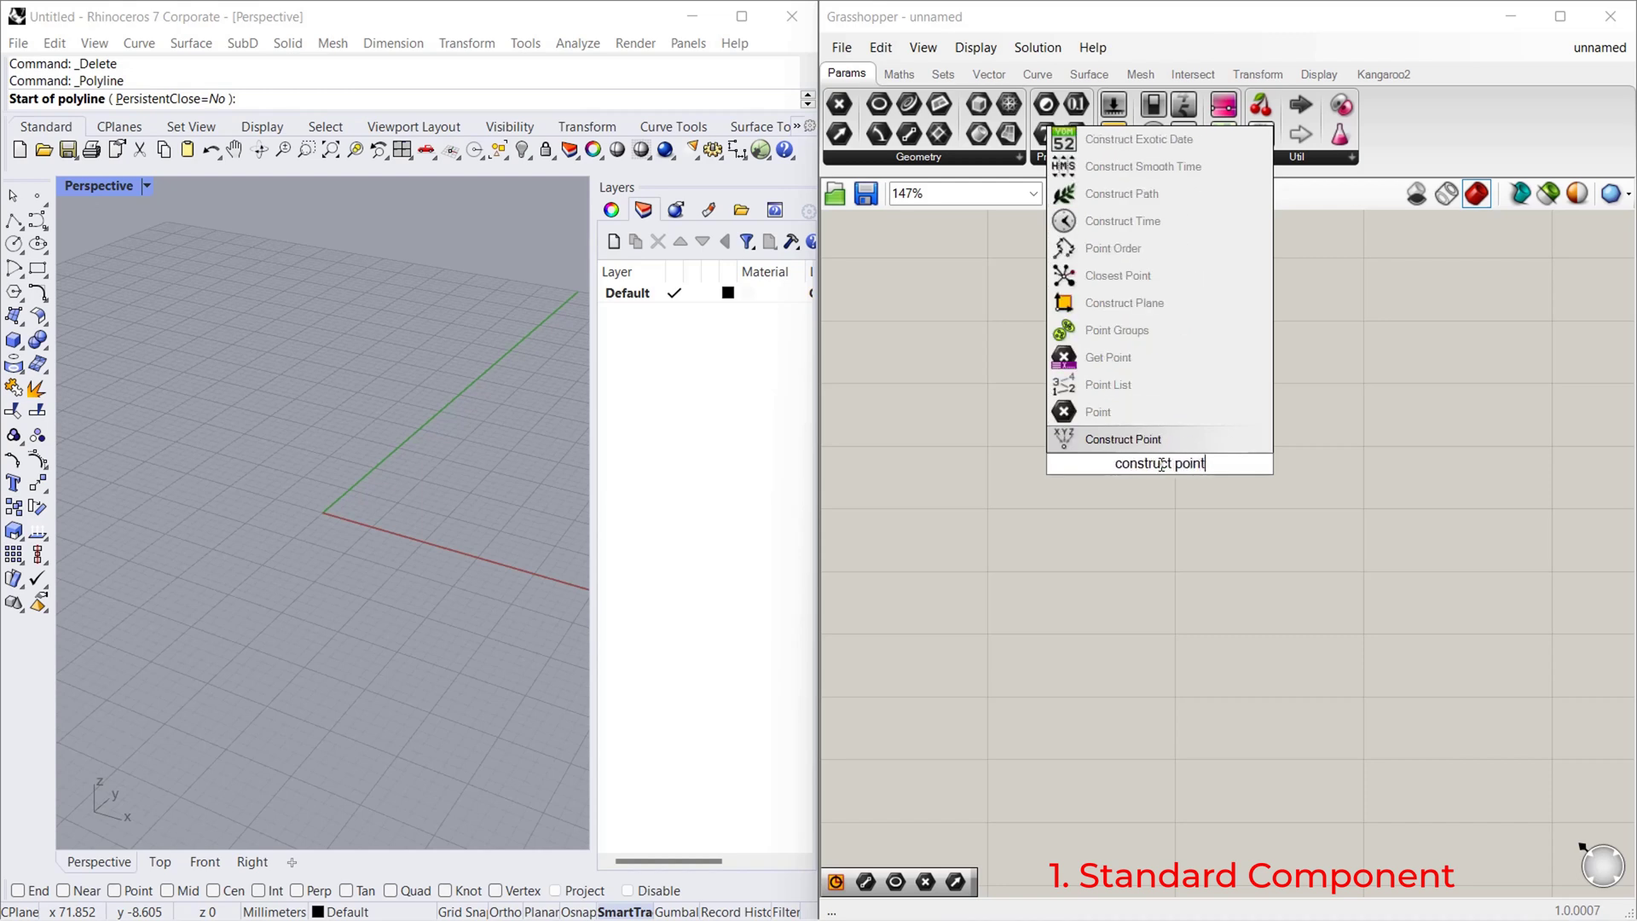
pyautogui.press('Return')
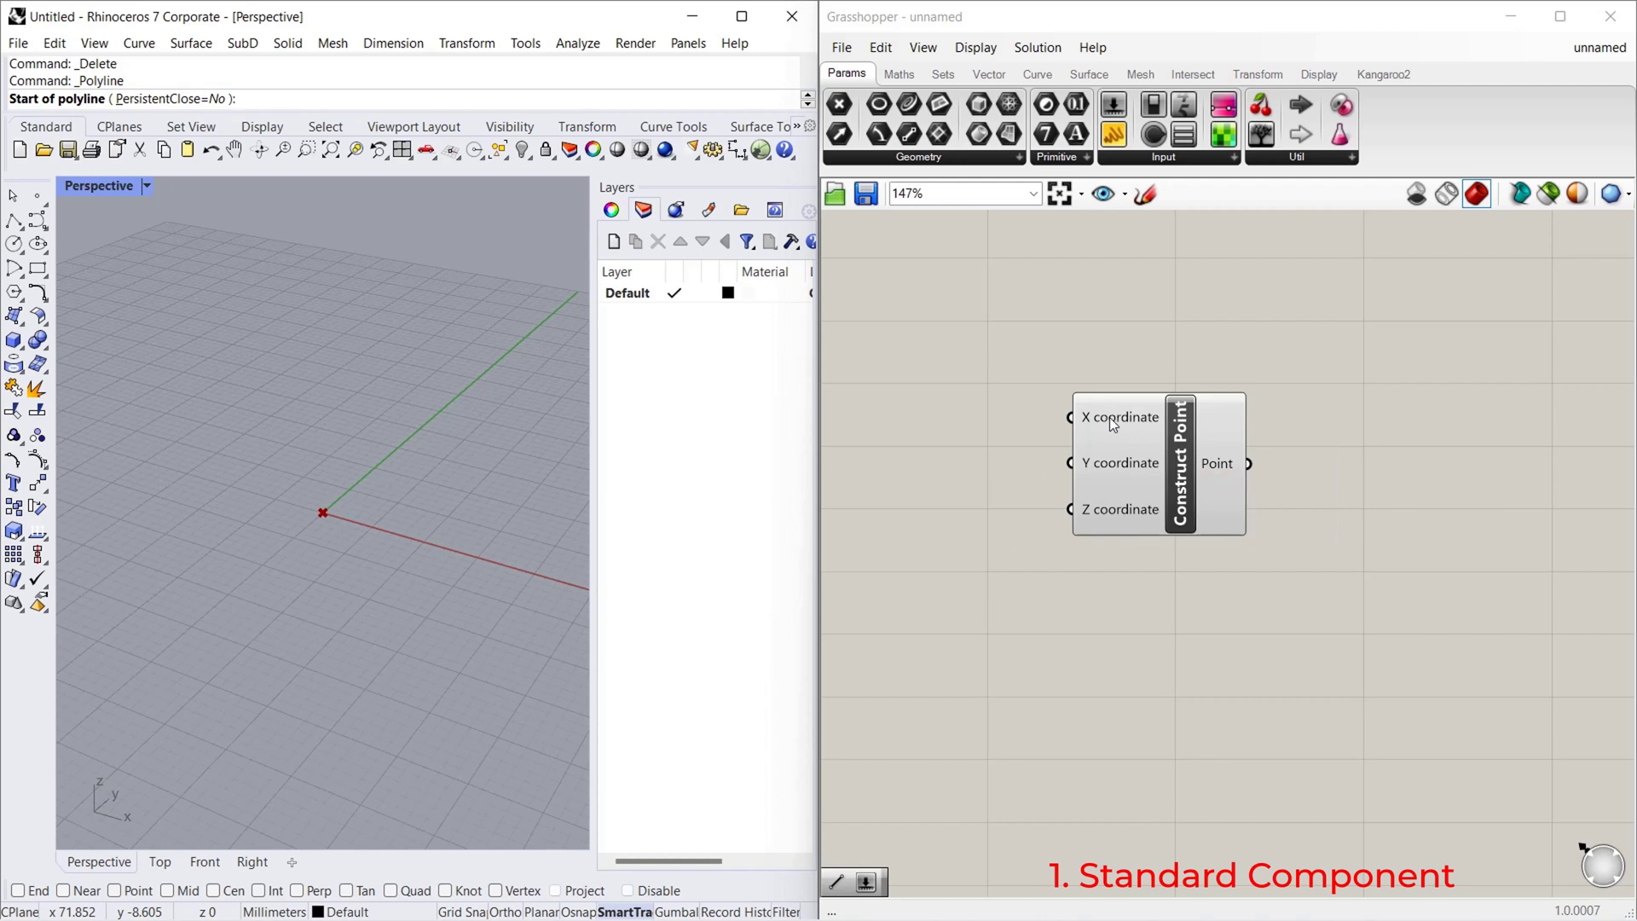
pyautogui.scroll(5, 329, 510)
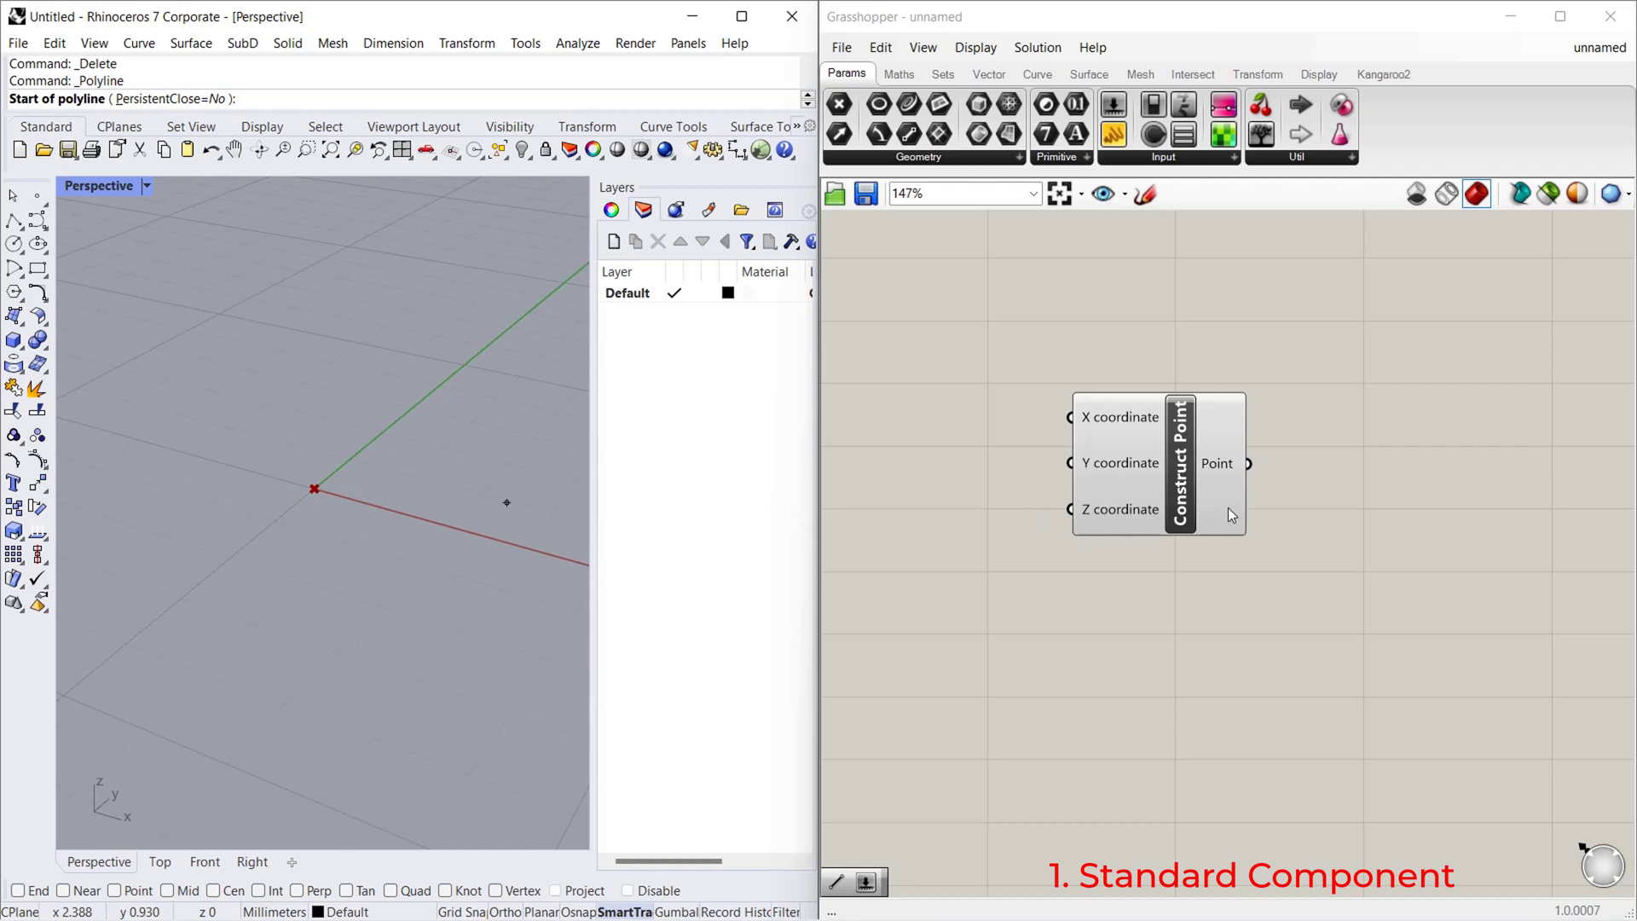
pyautogui.scroll(-3, 1161, 510)
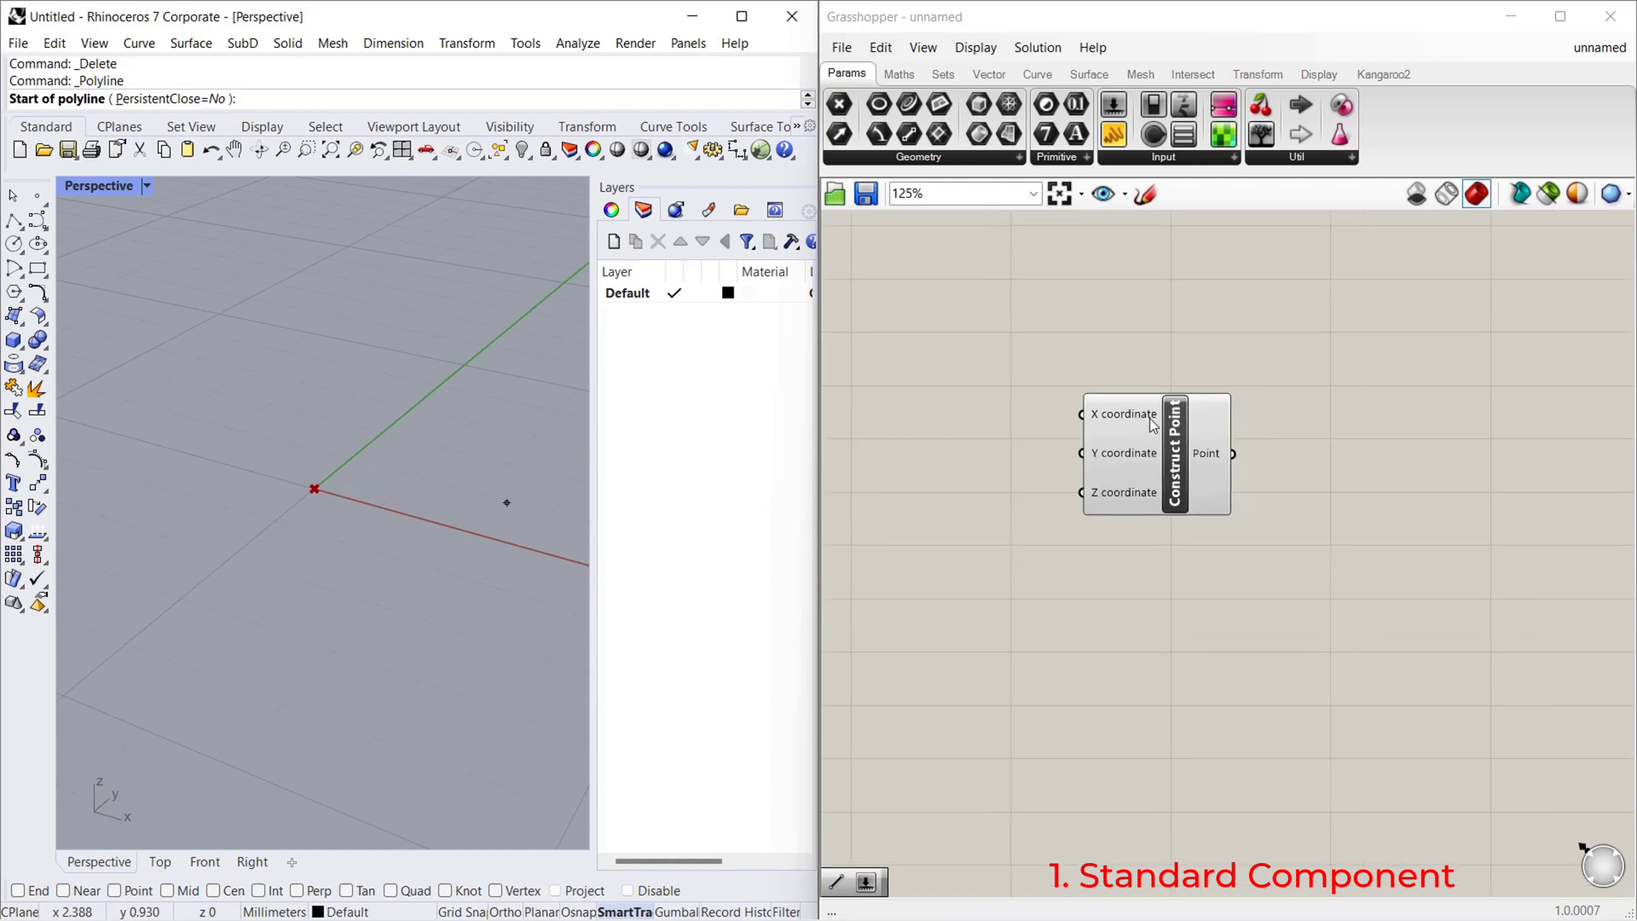
# Place a Circle component found by searching 'circle', and move it up and right
pyautogui.doubleClick(1142, 641)
pyautogui.write('circle')
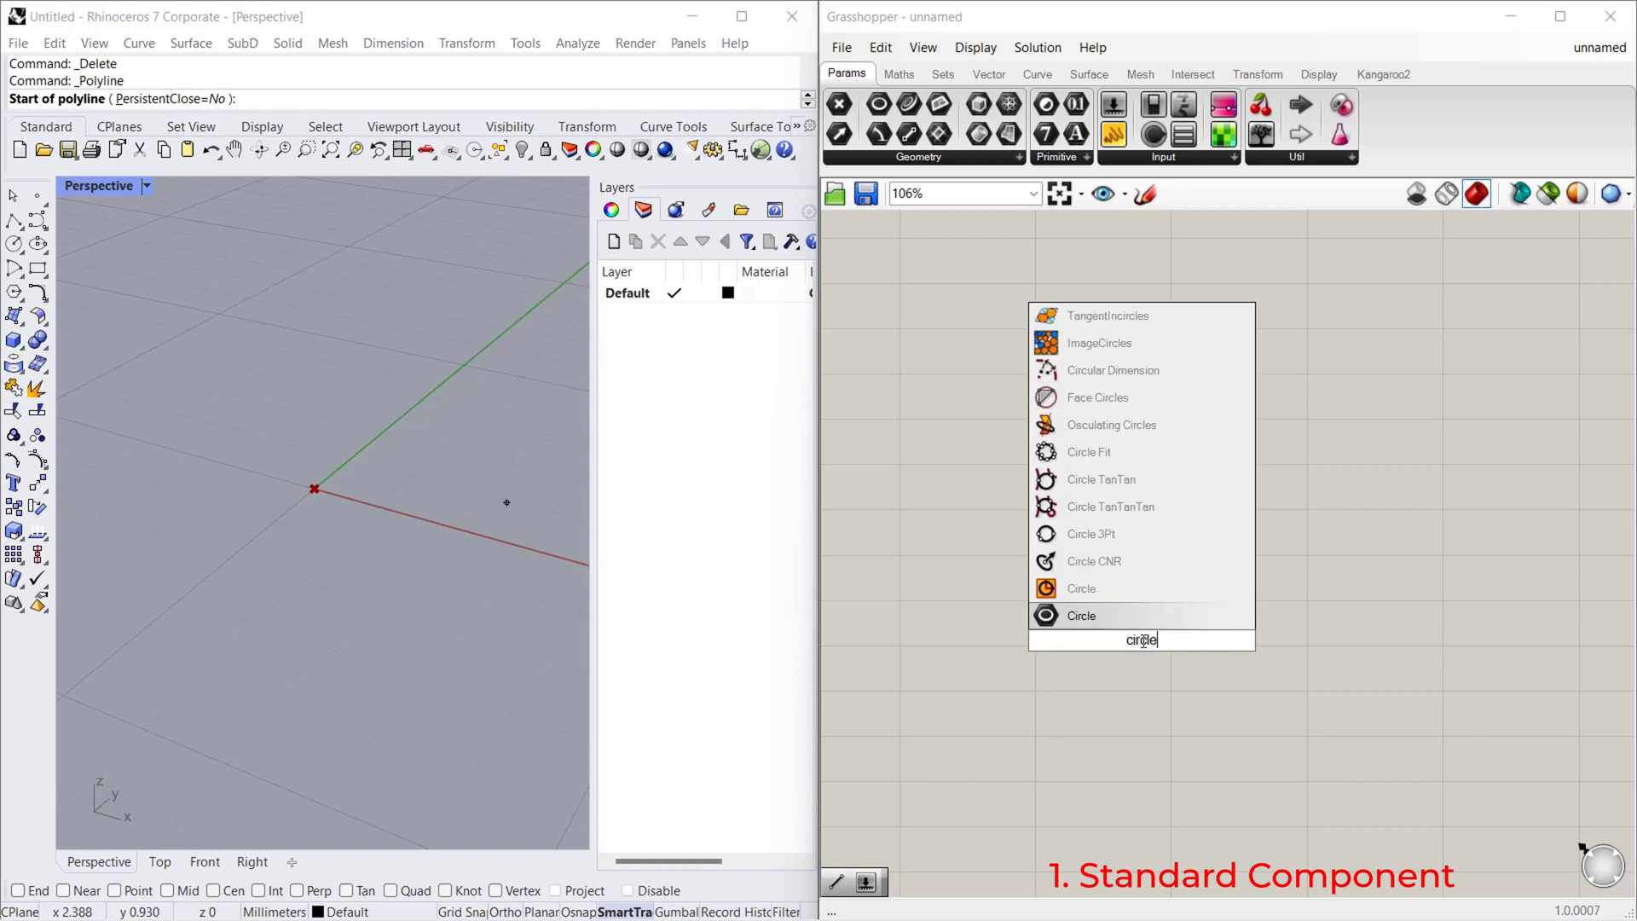
pyautogui.click(1160, 599)
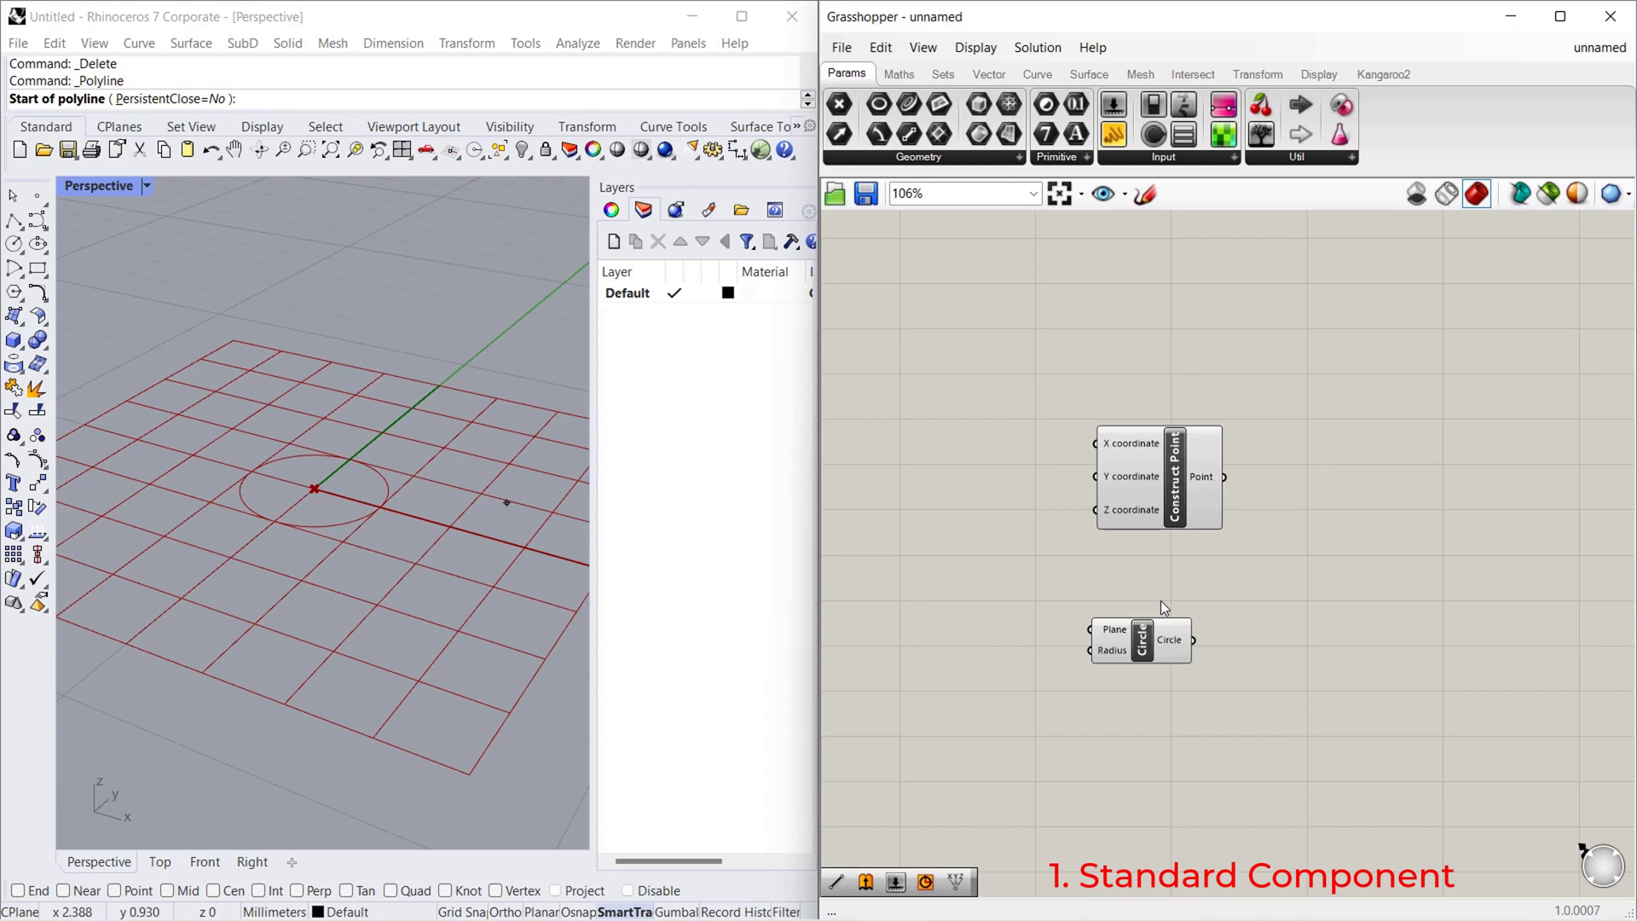
pyautogui.scroll(2, 1160, 600)
pyautogui.moveTo(1143, 626); pyautogui.dragTo(1204, 589)
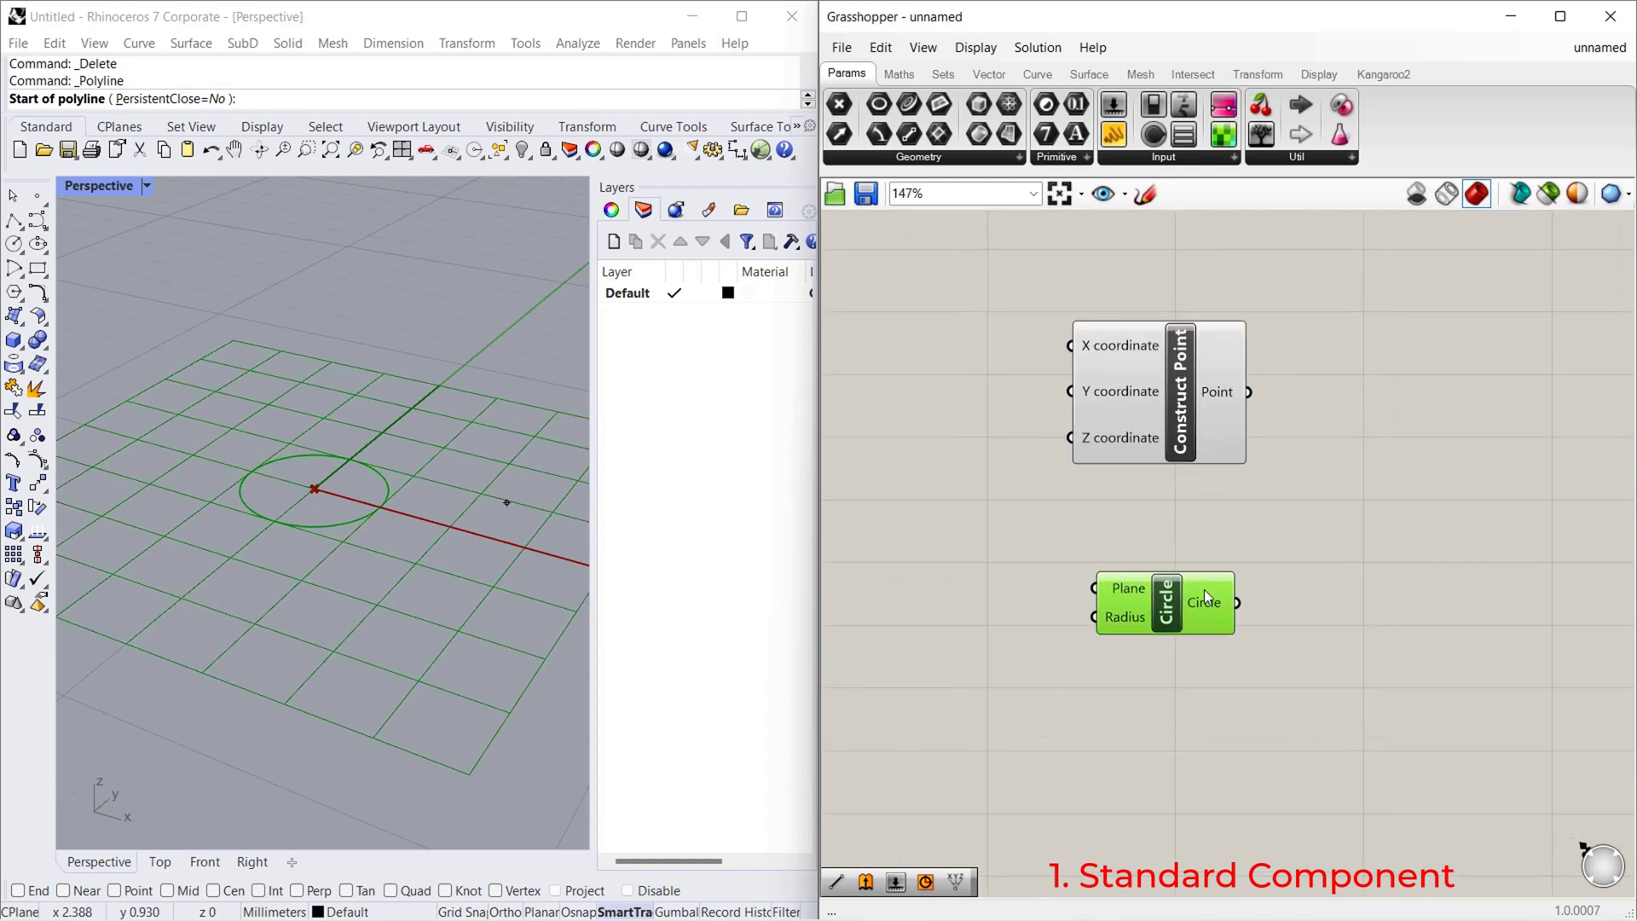
# Check the resulting circle at the origin in the Rhino viewport, then deselect the Circle component
pyautogui.scroll(2, 1126, 598)
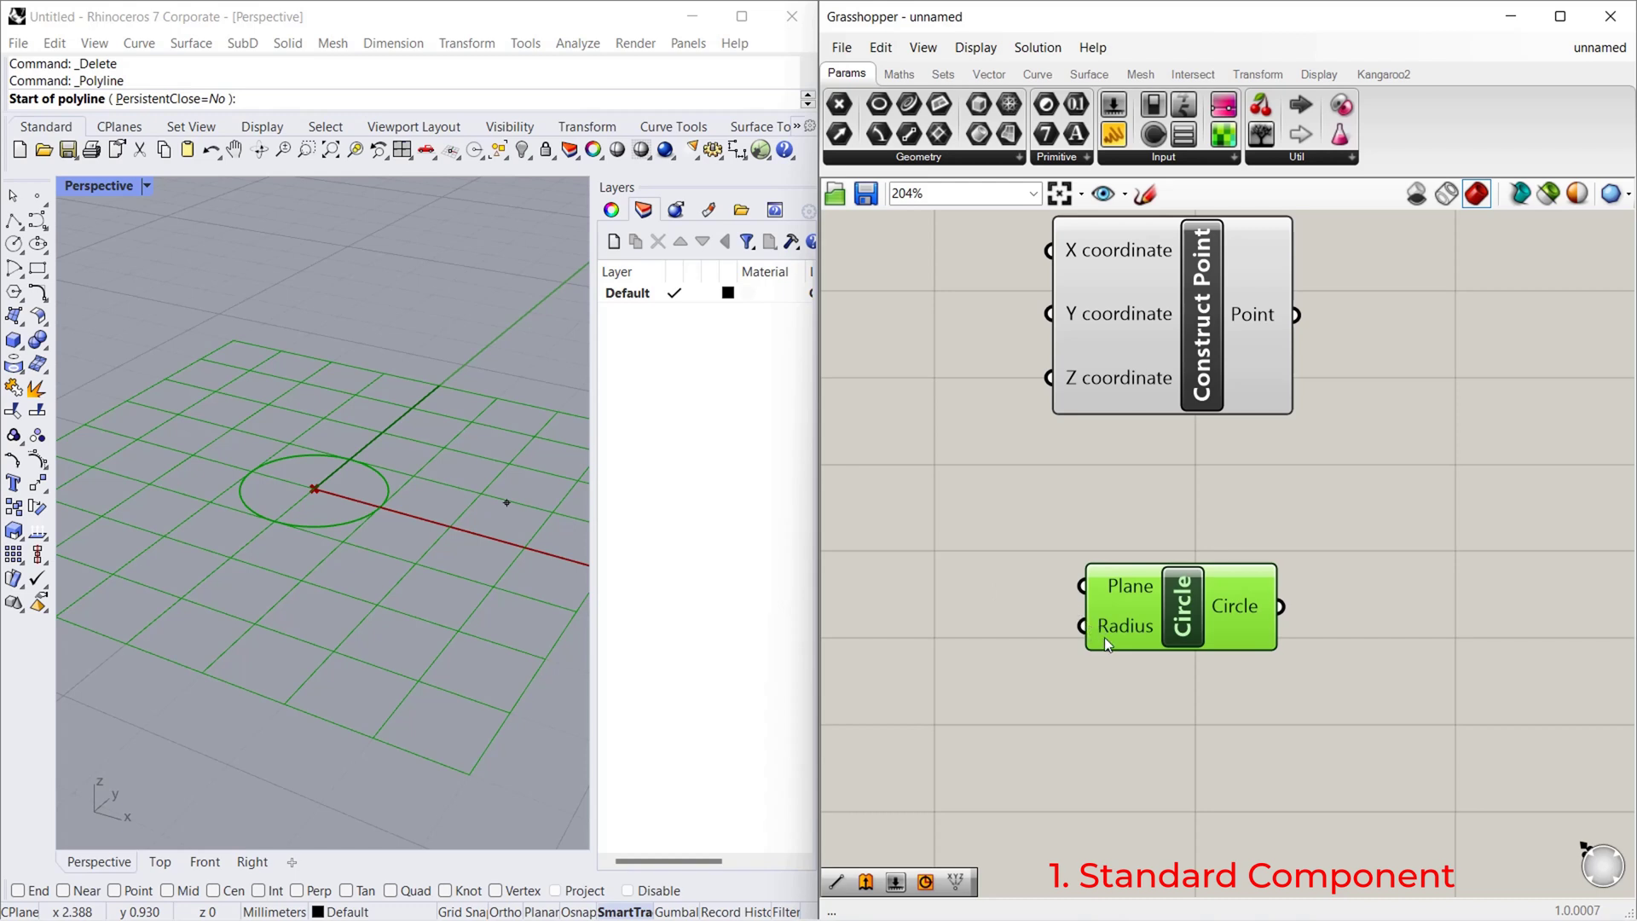
pyautogui.moveTo(1104, 612)
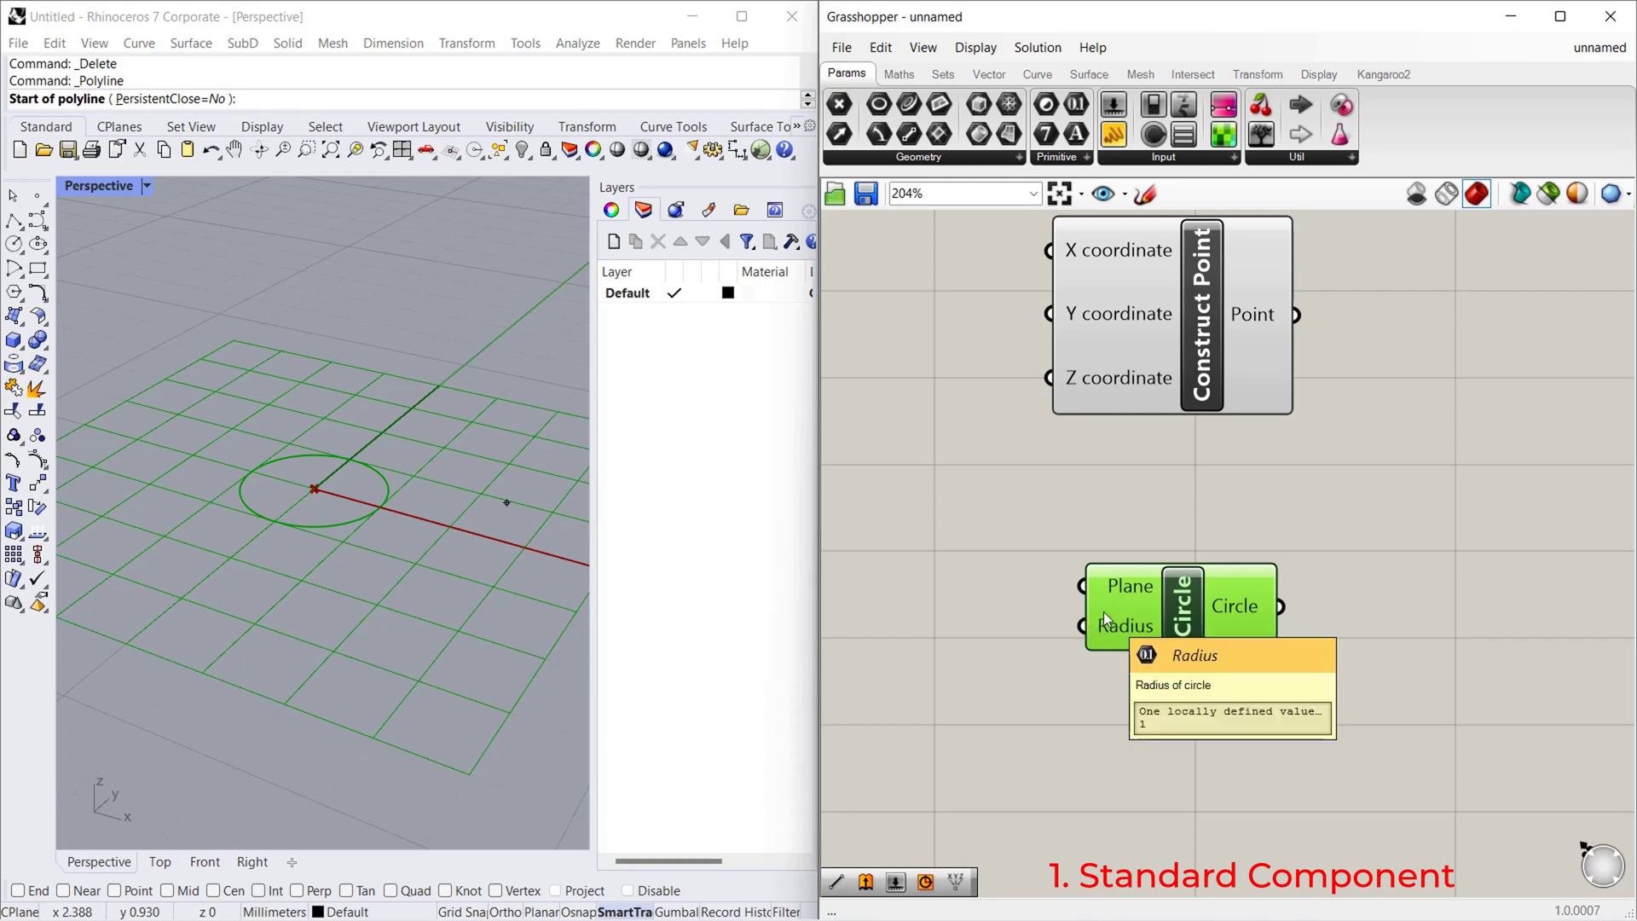
pyautogui.scroll(-1, 1113, 589)
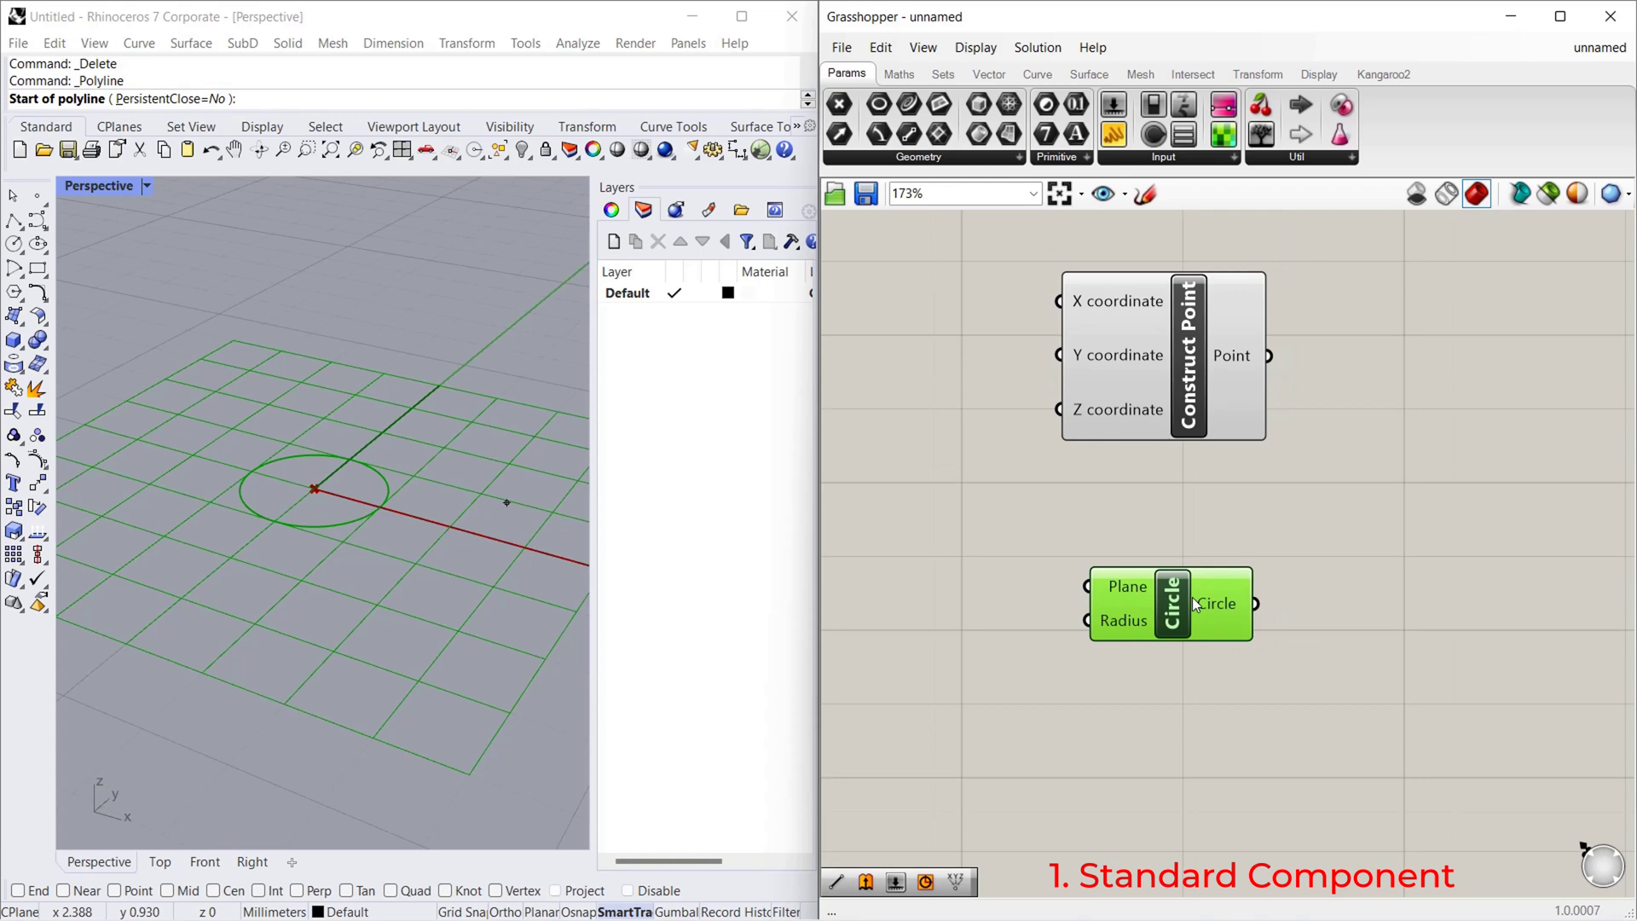
pyautogui.scroll(-2, 1115, 549)
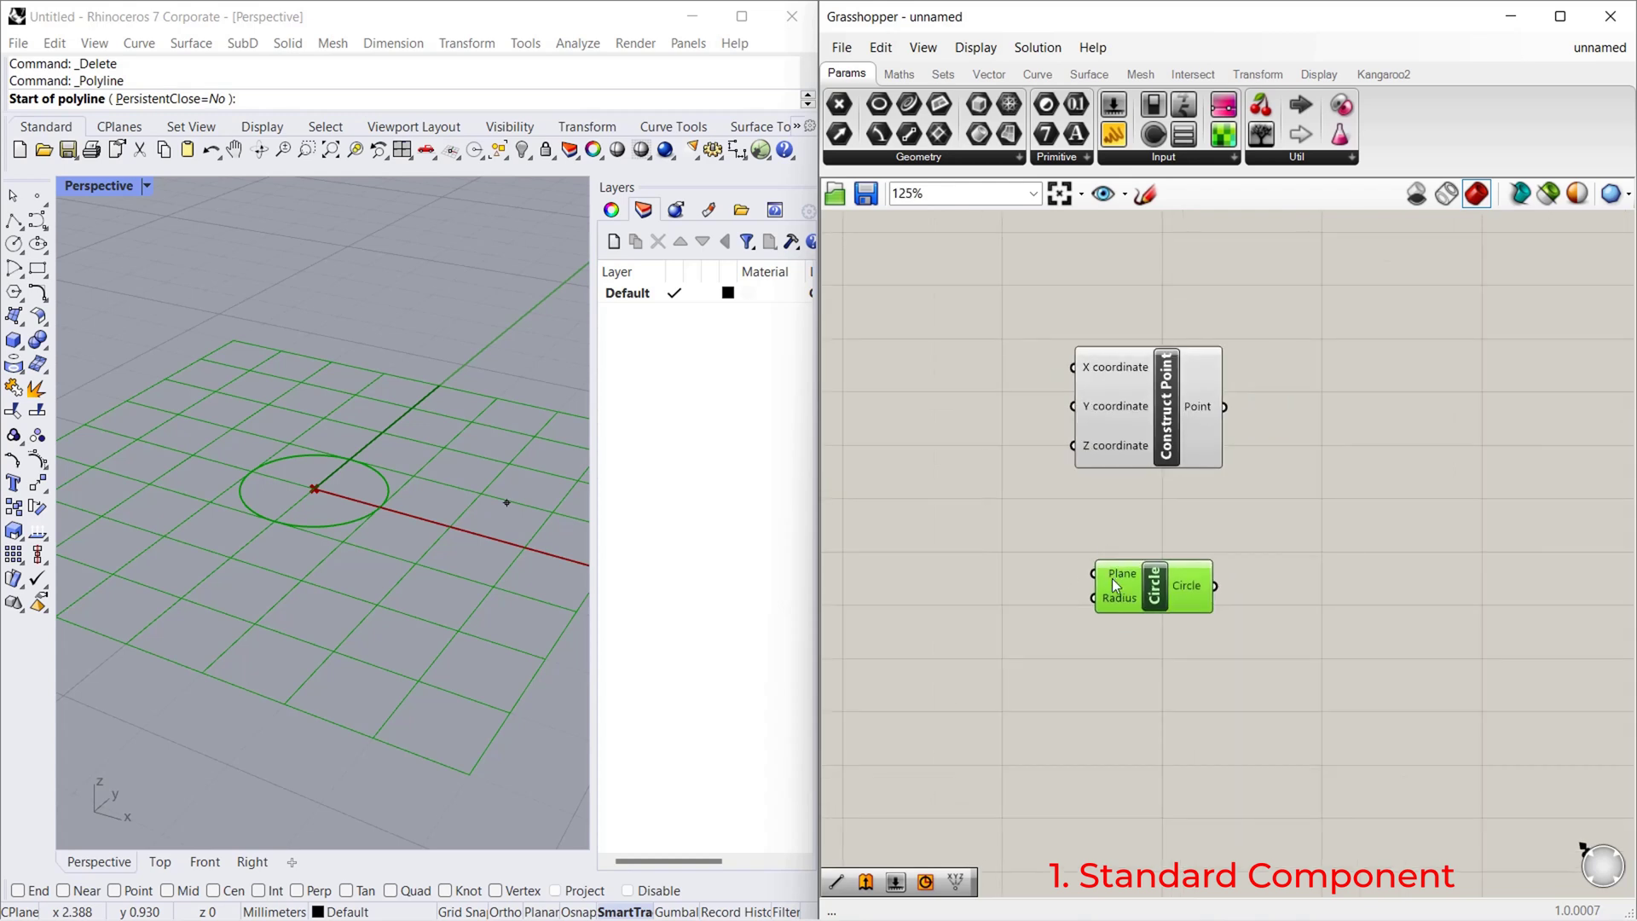
pyautogui.click(739, 596)
pyautogui.scroll(-3, 358, 512)
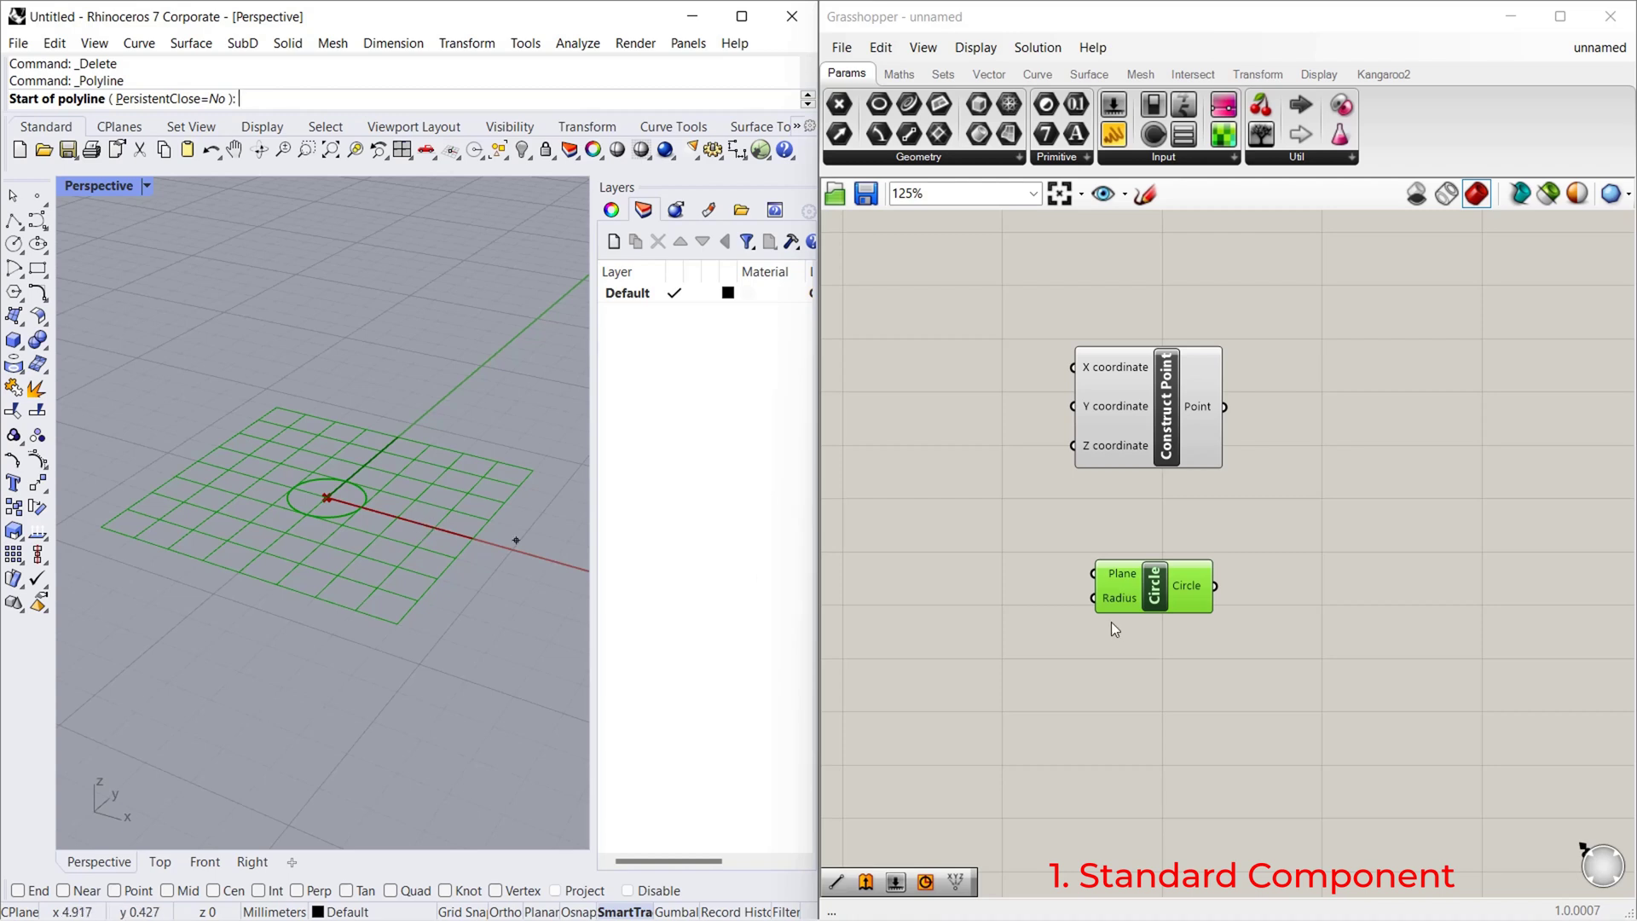
pyautogui.click(1127, 642)
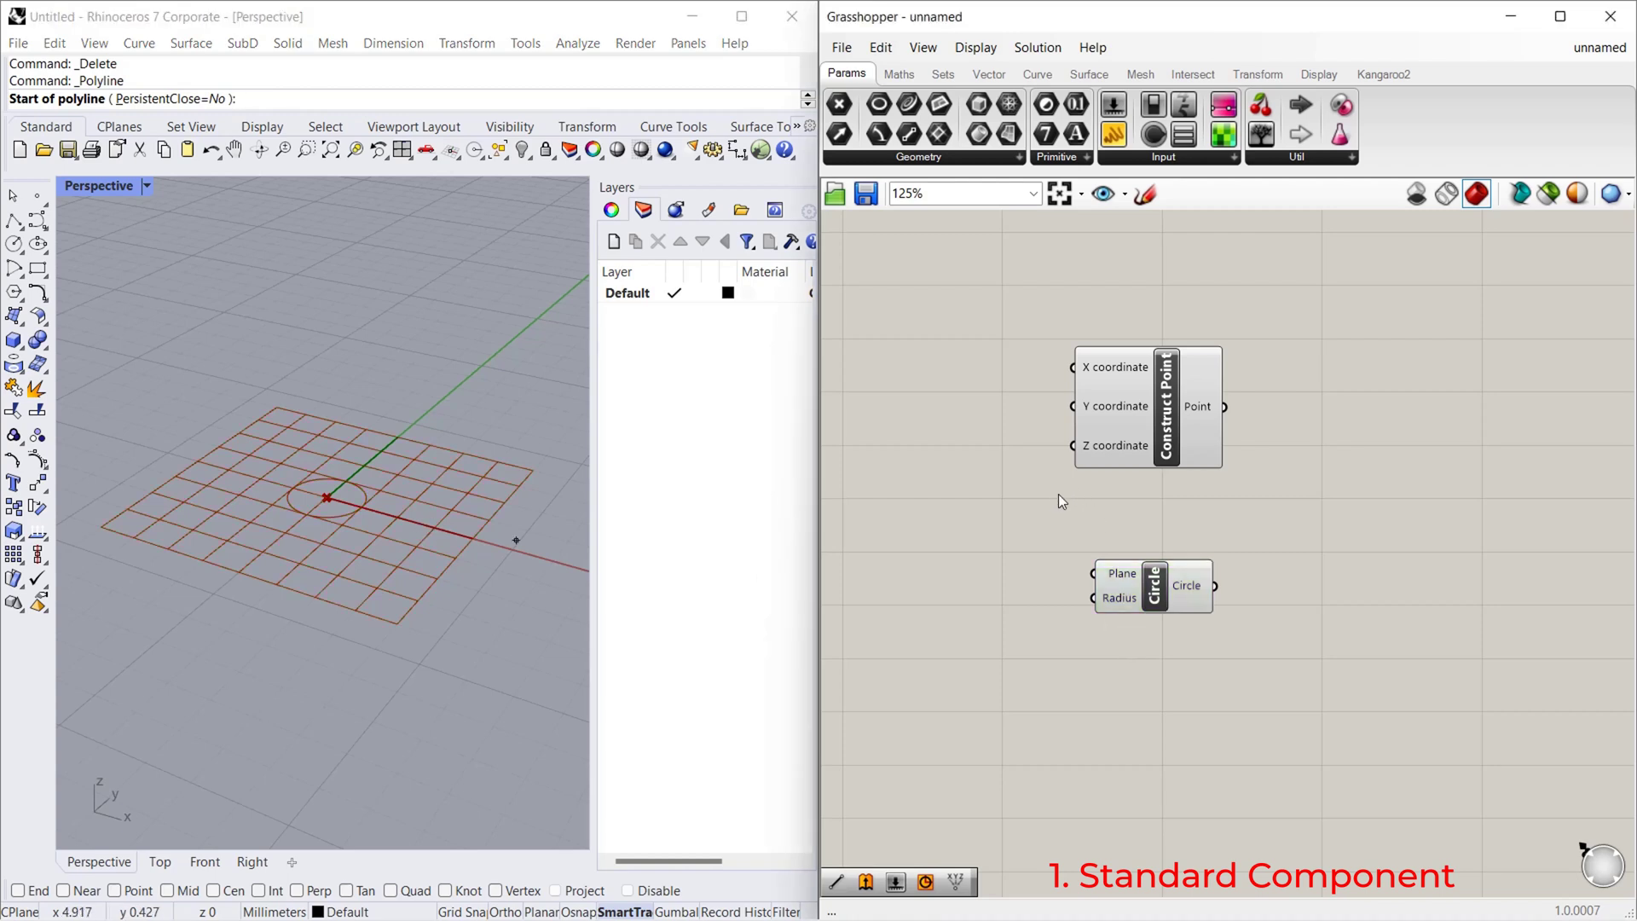
pyautogui.scroll(-1, 1058, 494)
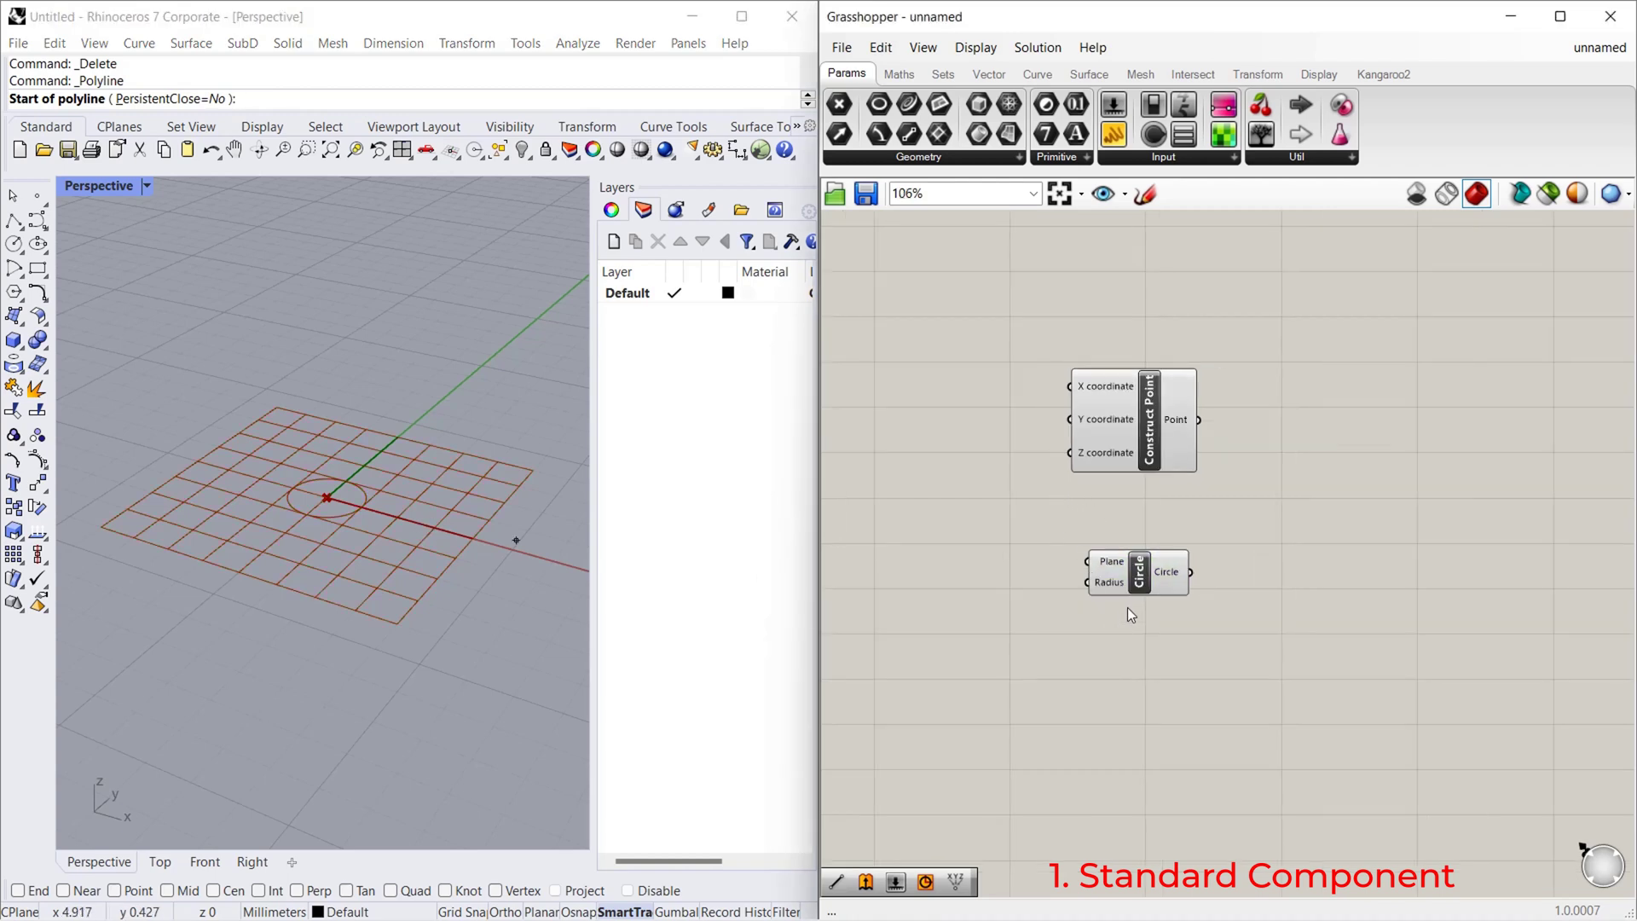
pyautogui.scroll(3, 1119, 564)
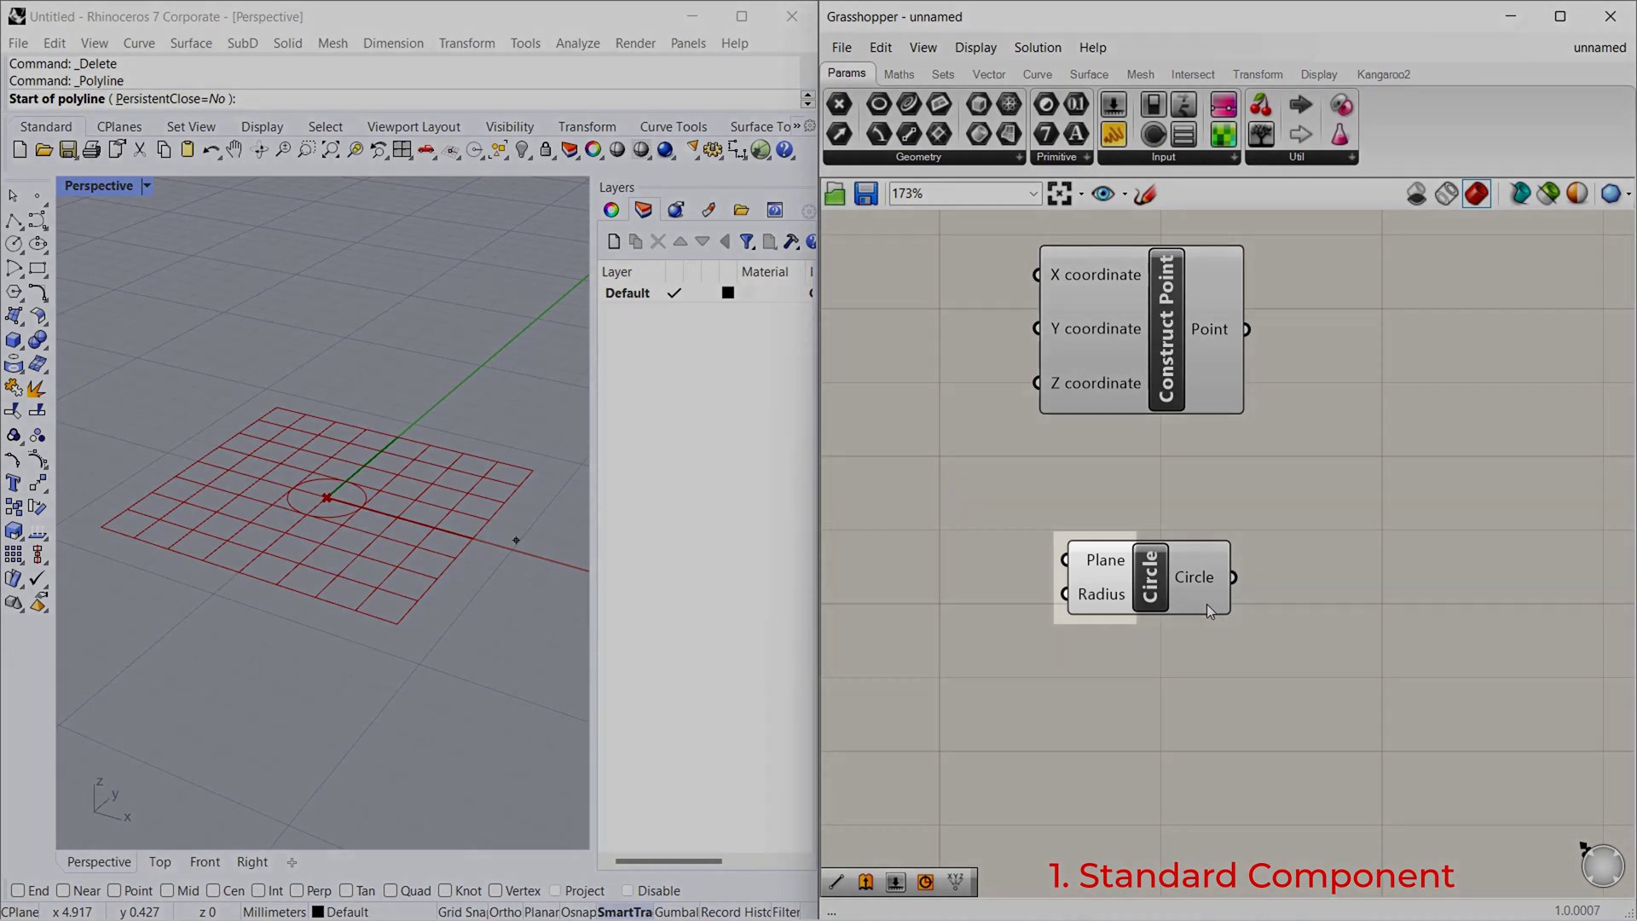
# Read the tooltips for the Circle component's Plane and Radius inputs and Circle output
pyautogui.moveTo(1207, 606)
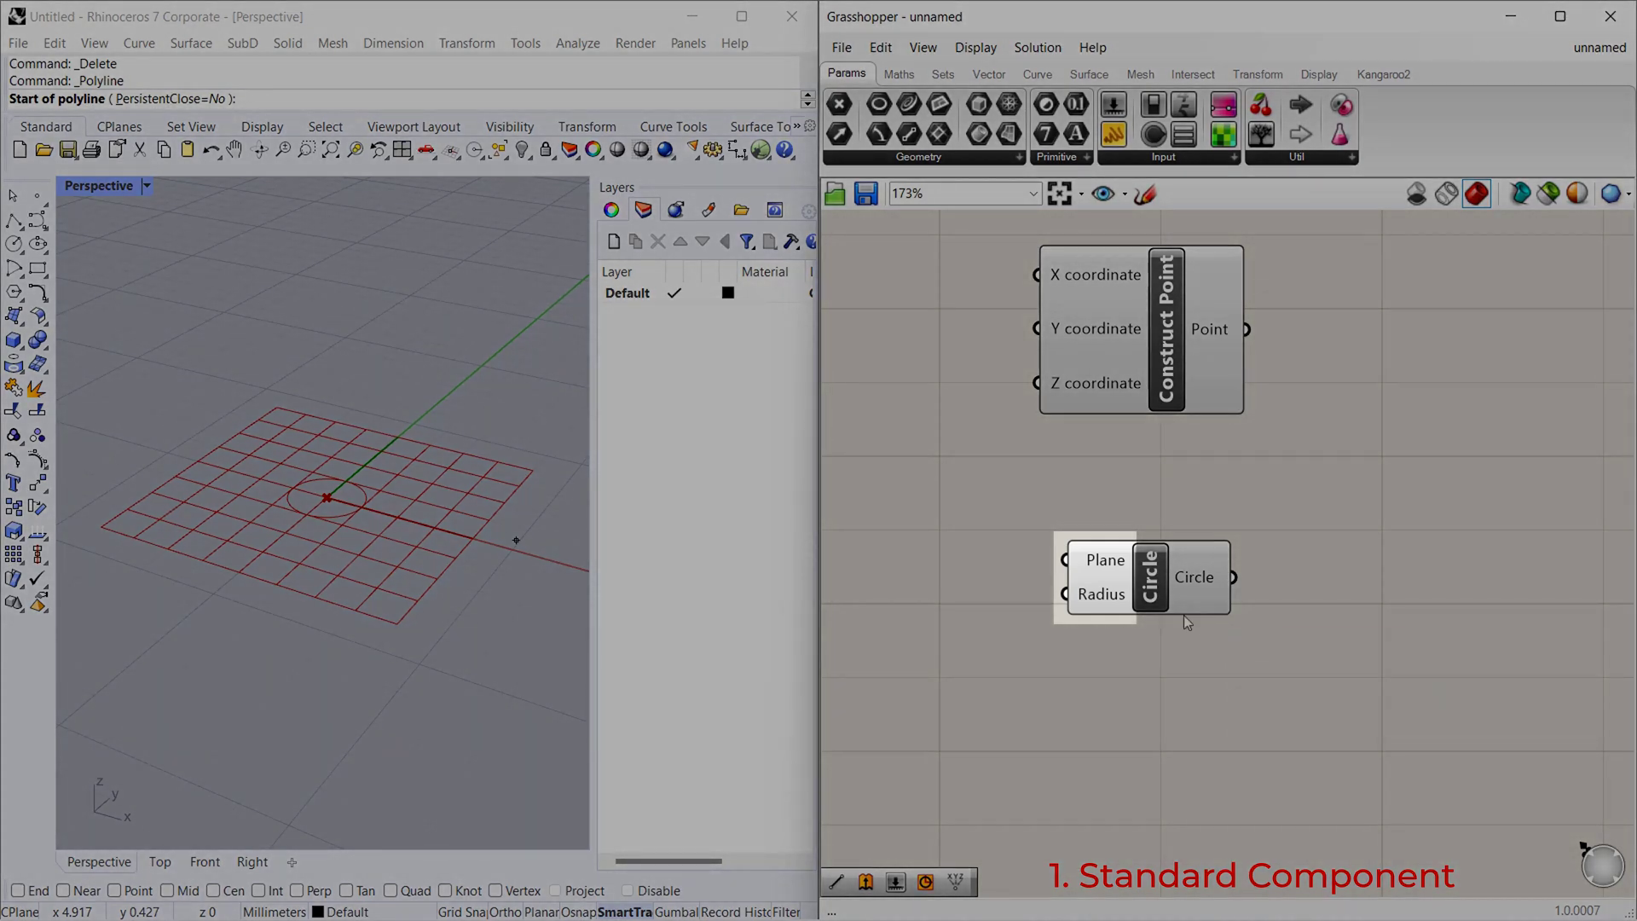
pyautogui.moveTo(1098, 568)
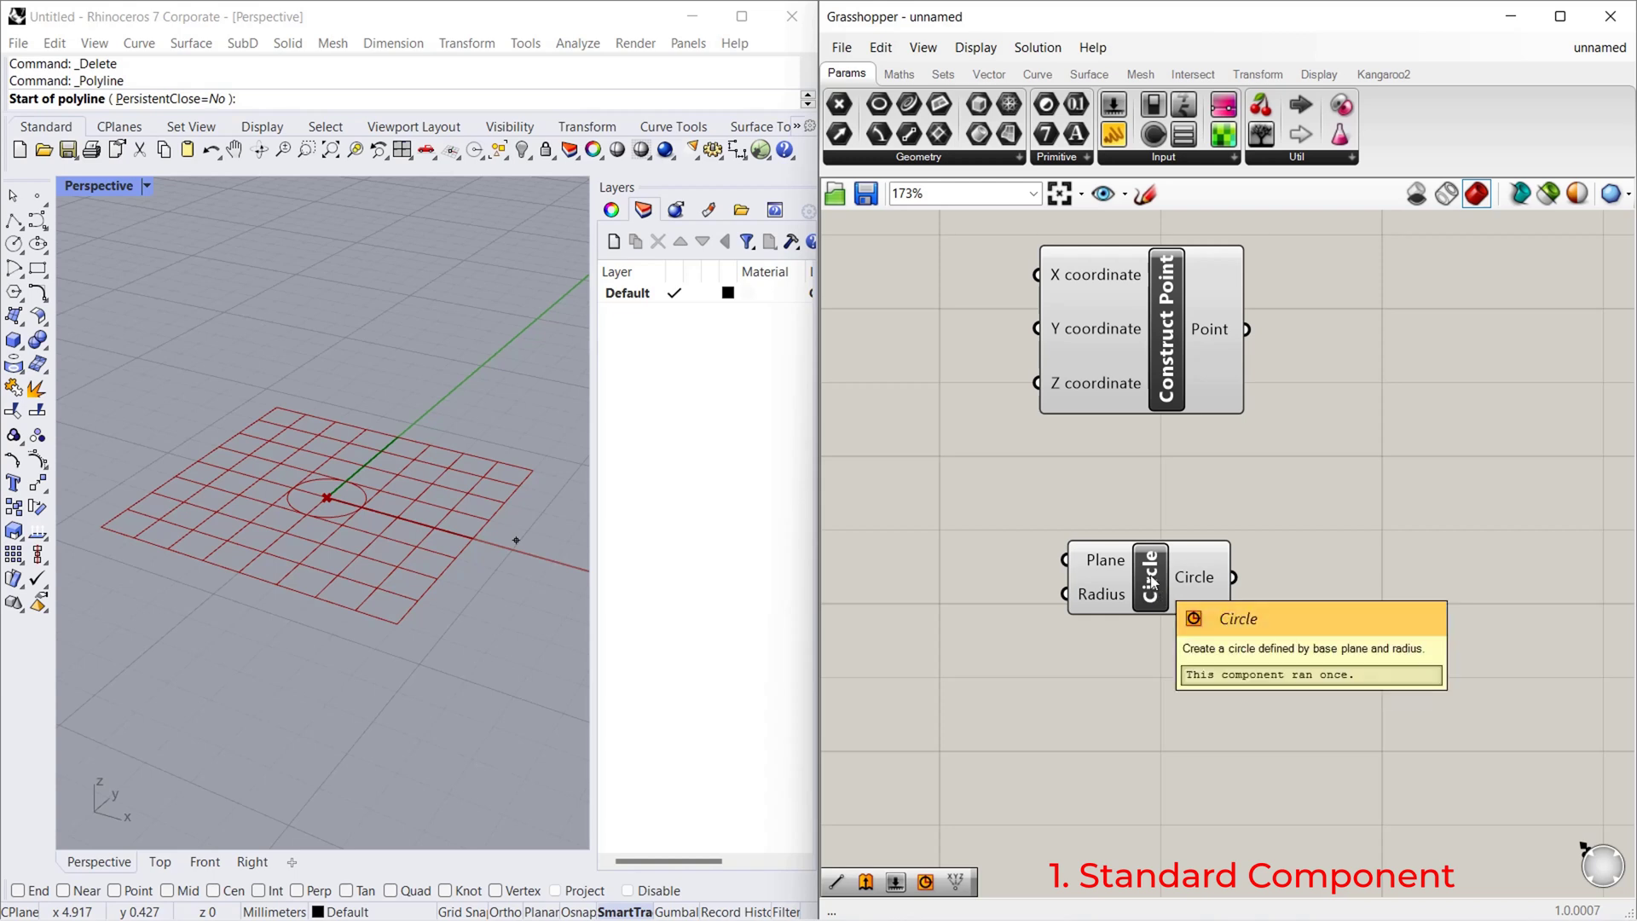
# Rename the Circle component to 'big circle'
pyautogui.rightClick(1153, 577)
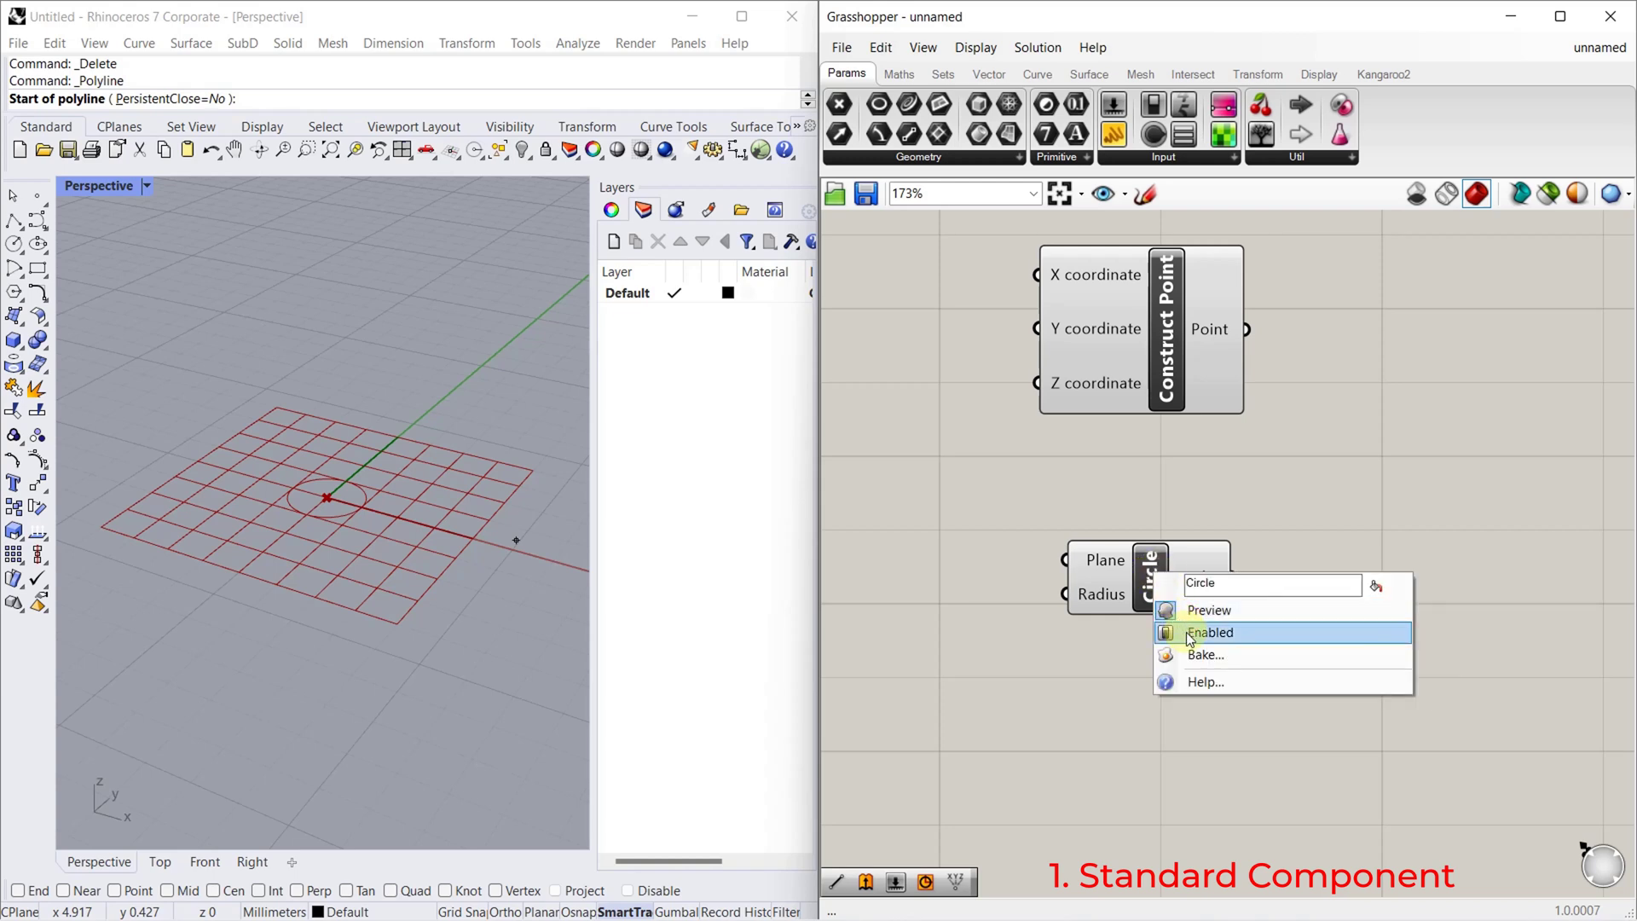
pyautogui.moveTo(1218, 584)
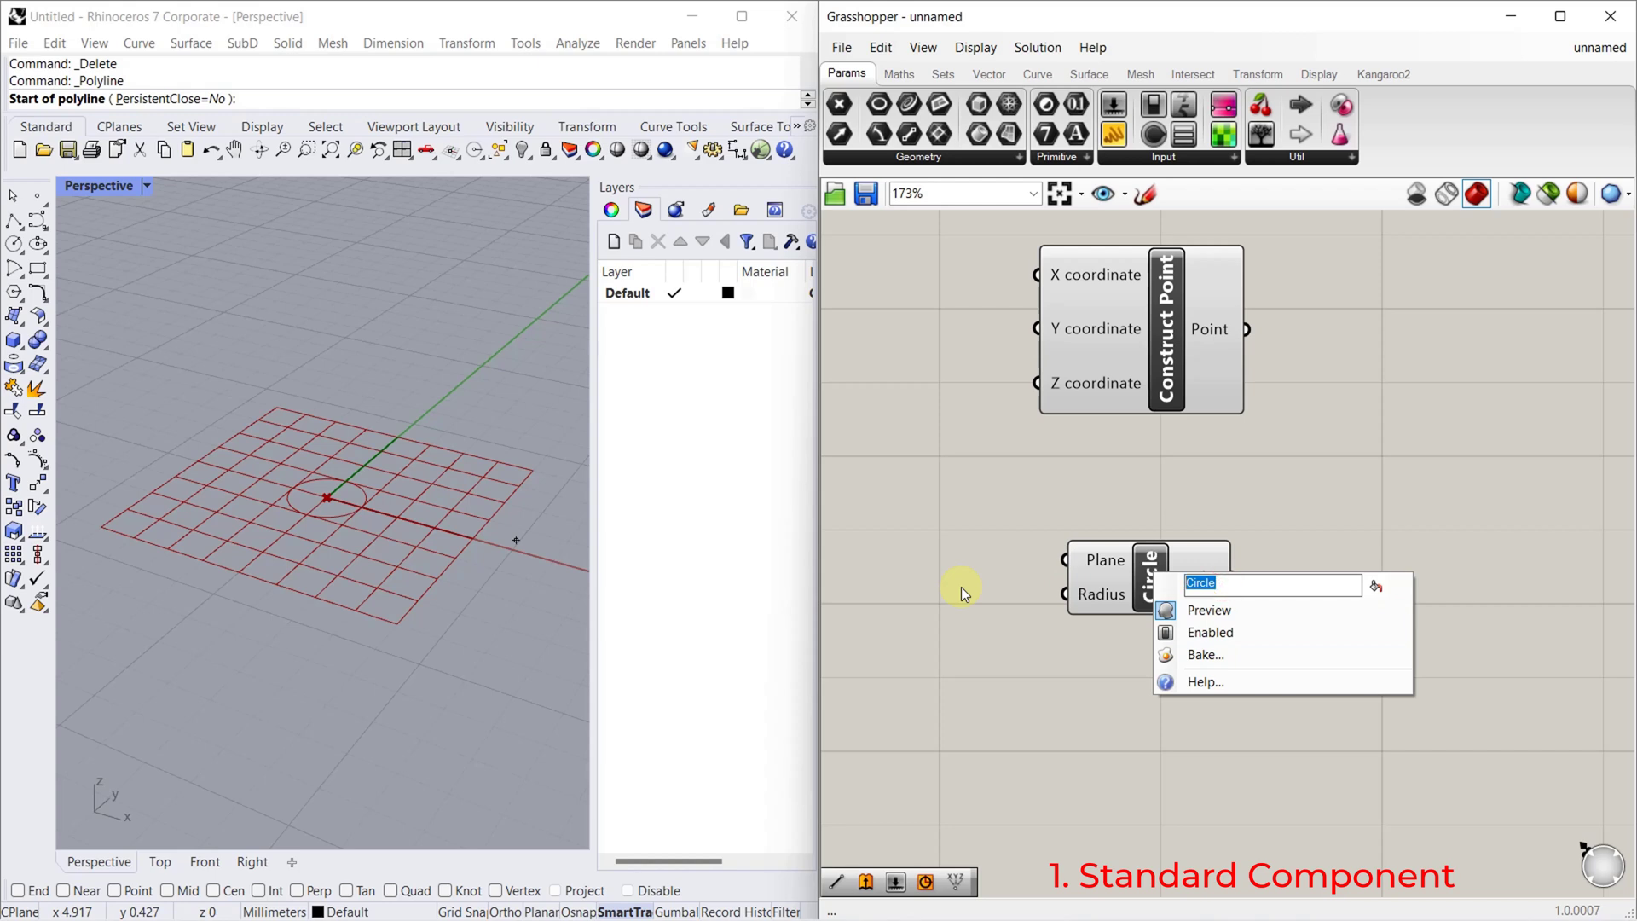
pyautogui.write('big')
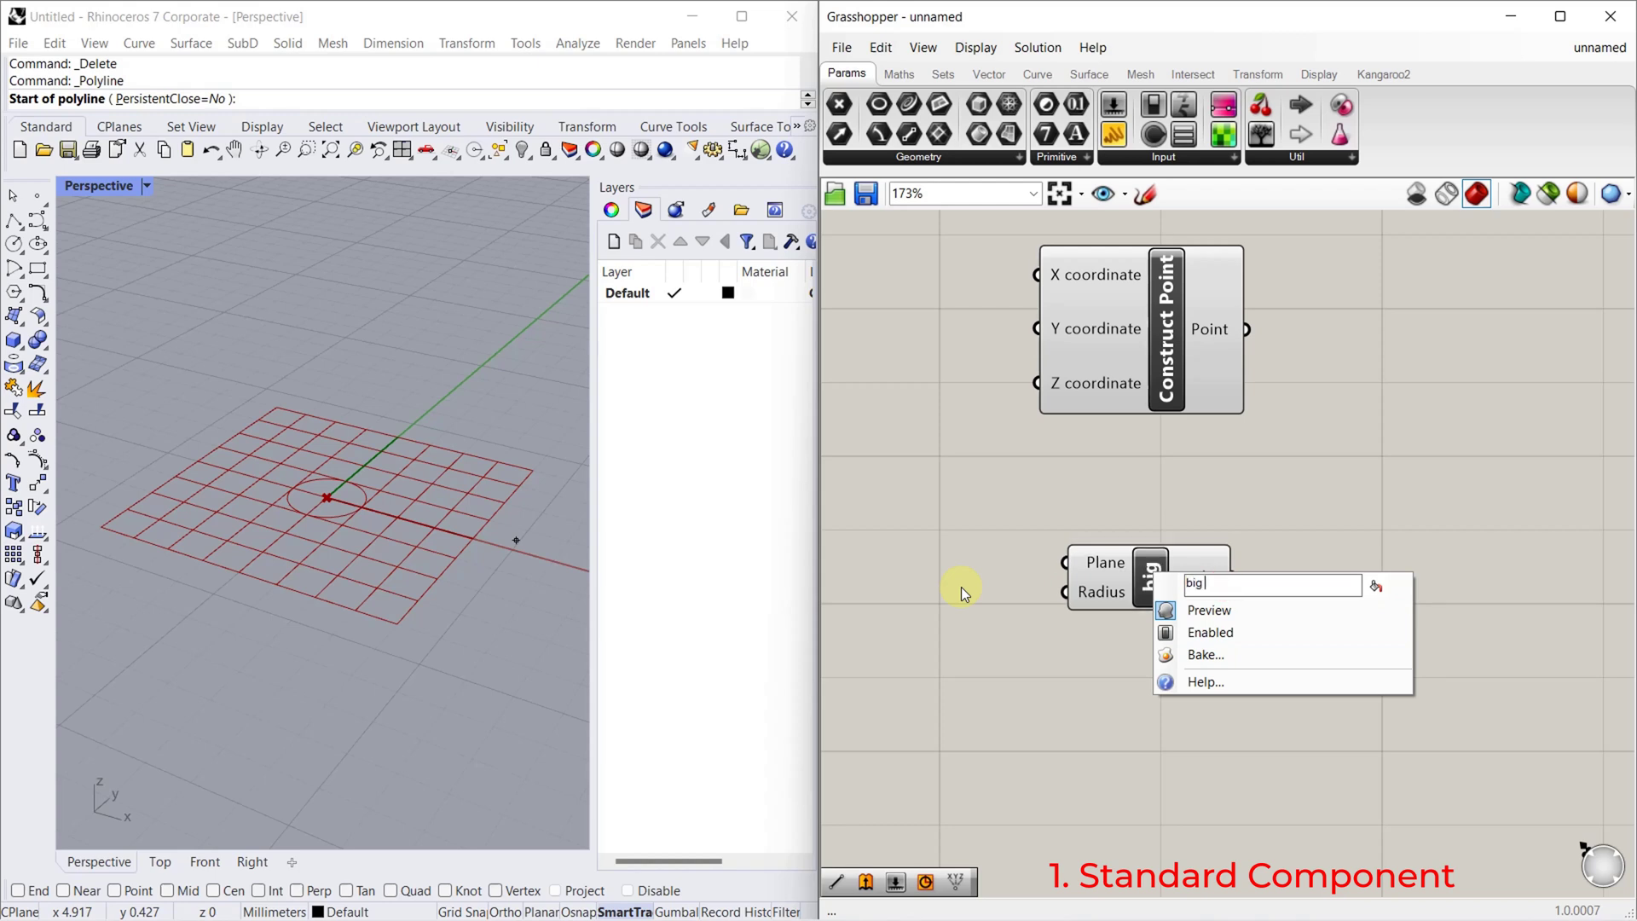
pyautogui.write(' circle')
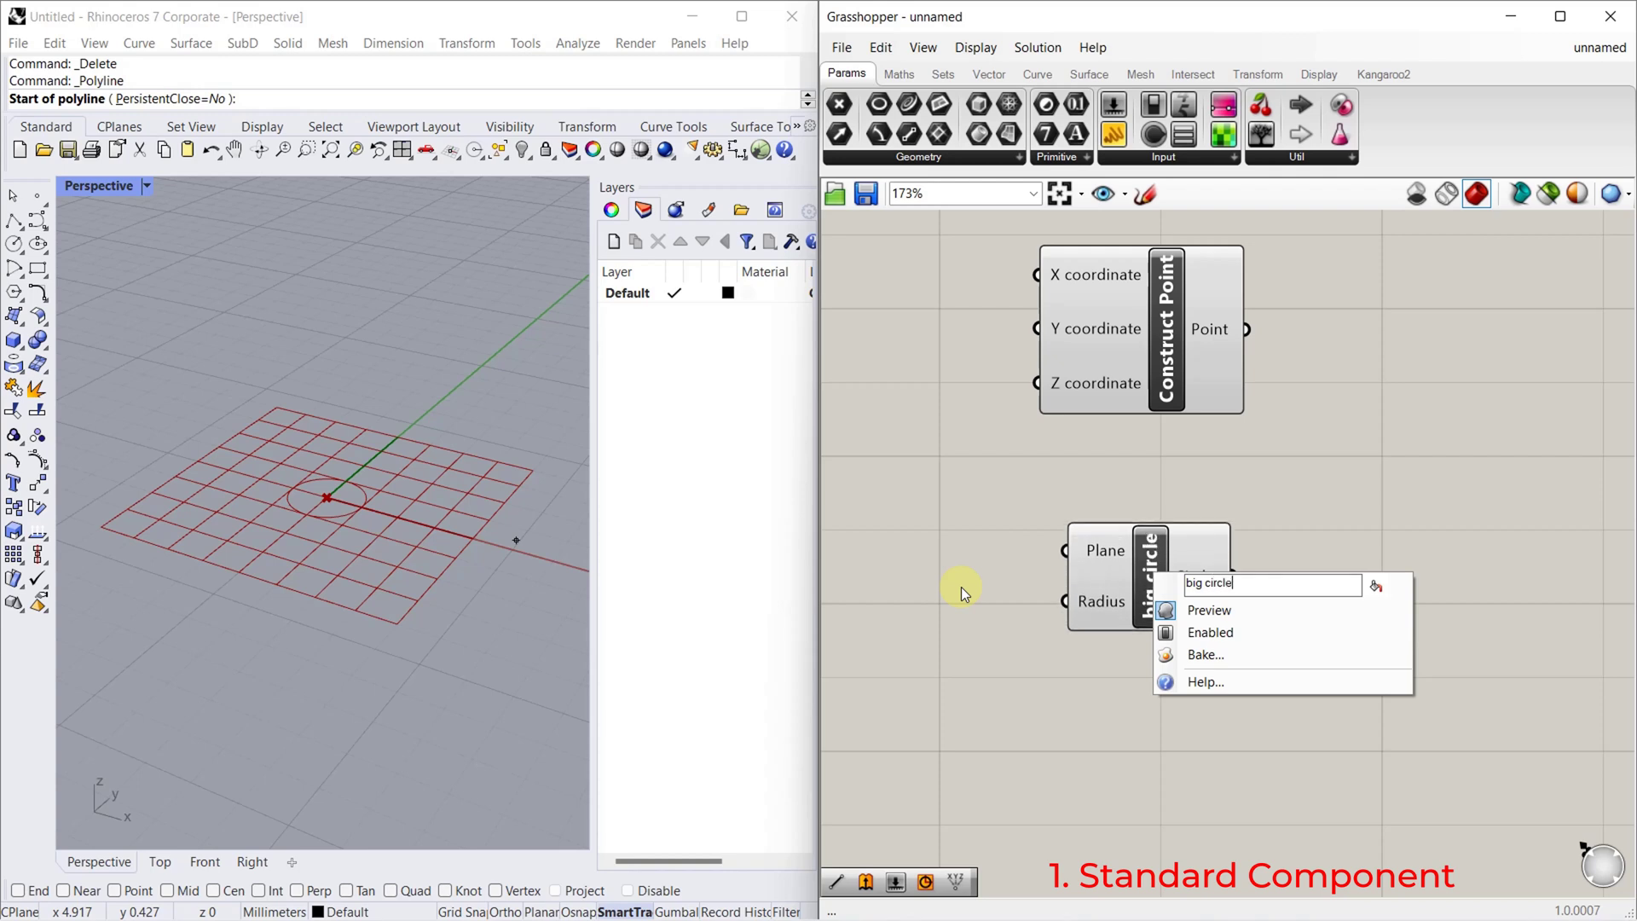
pyautogui.click(993, 775)
# Rename the Construct Point component to 'point A' and window-select both components
pyautogui.rightClick(1173, 313)
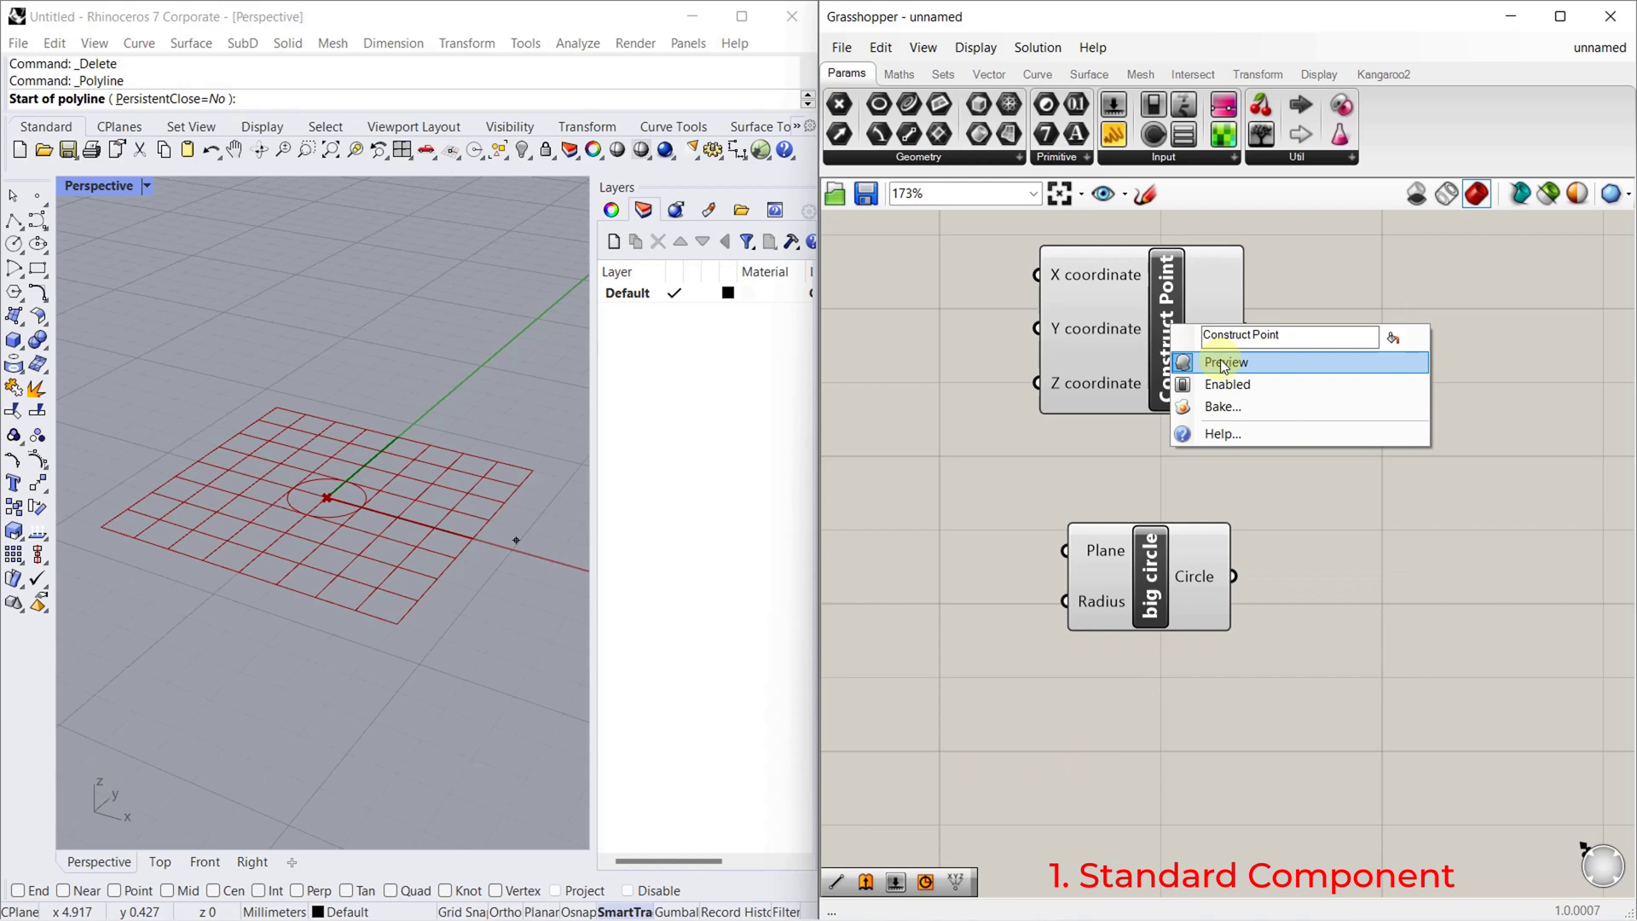
pyautogui.write('point A')
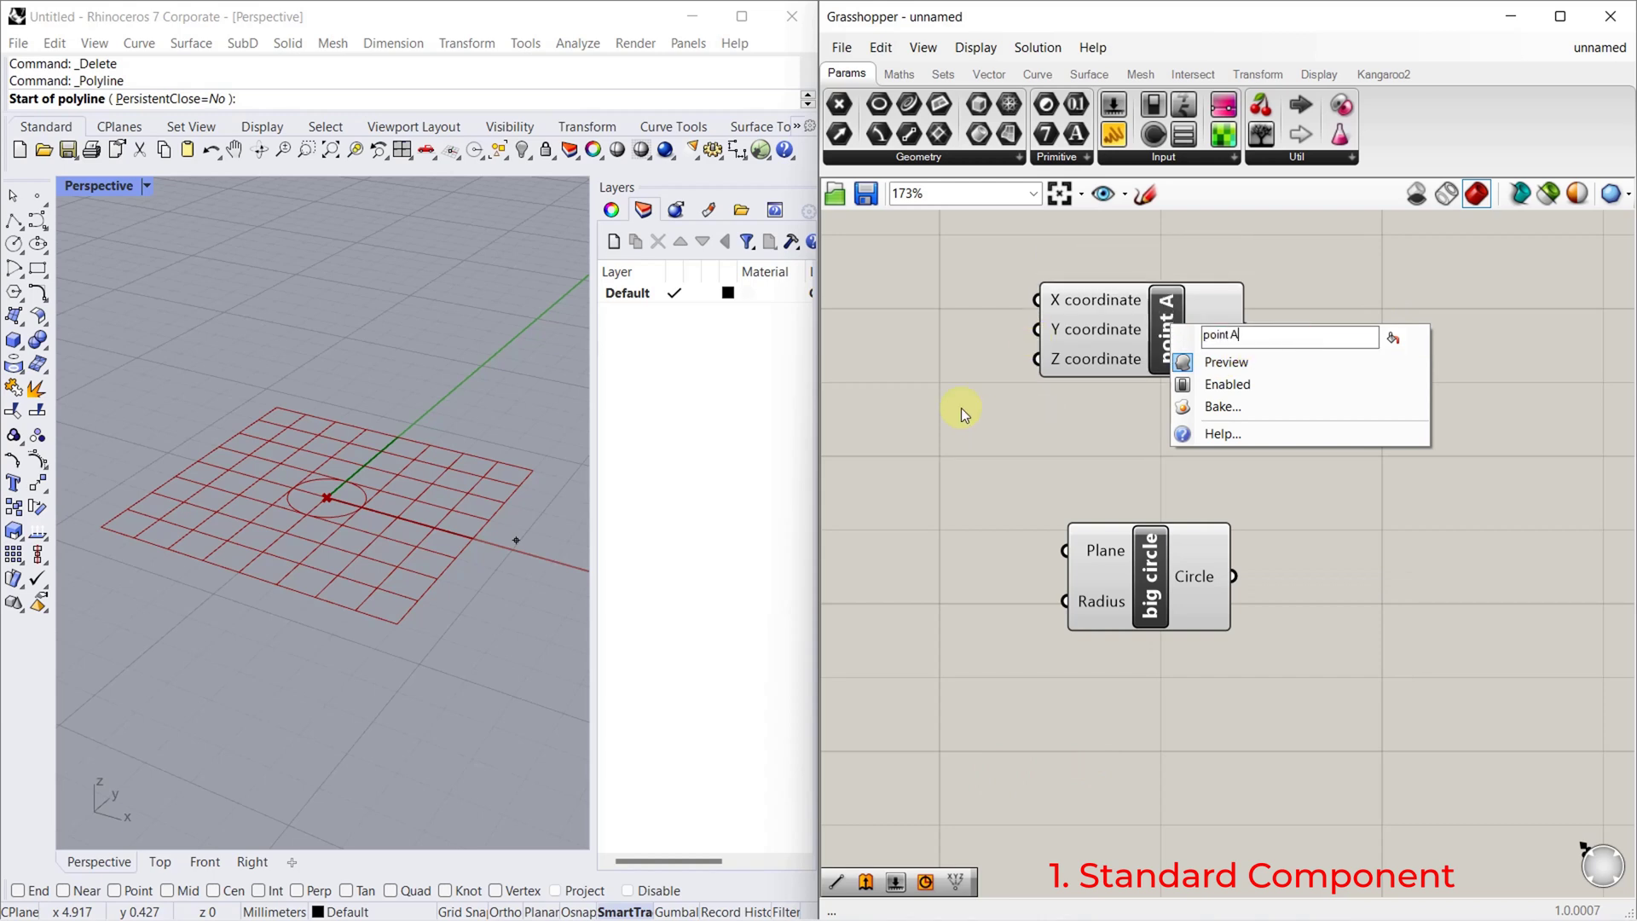
pyautogui.click(1120, 440)
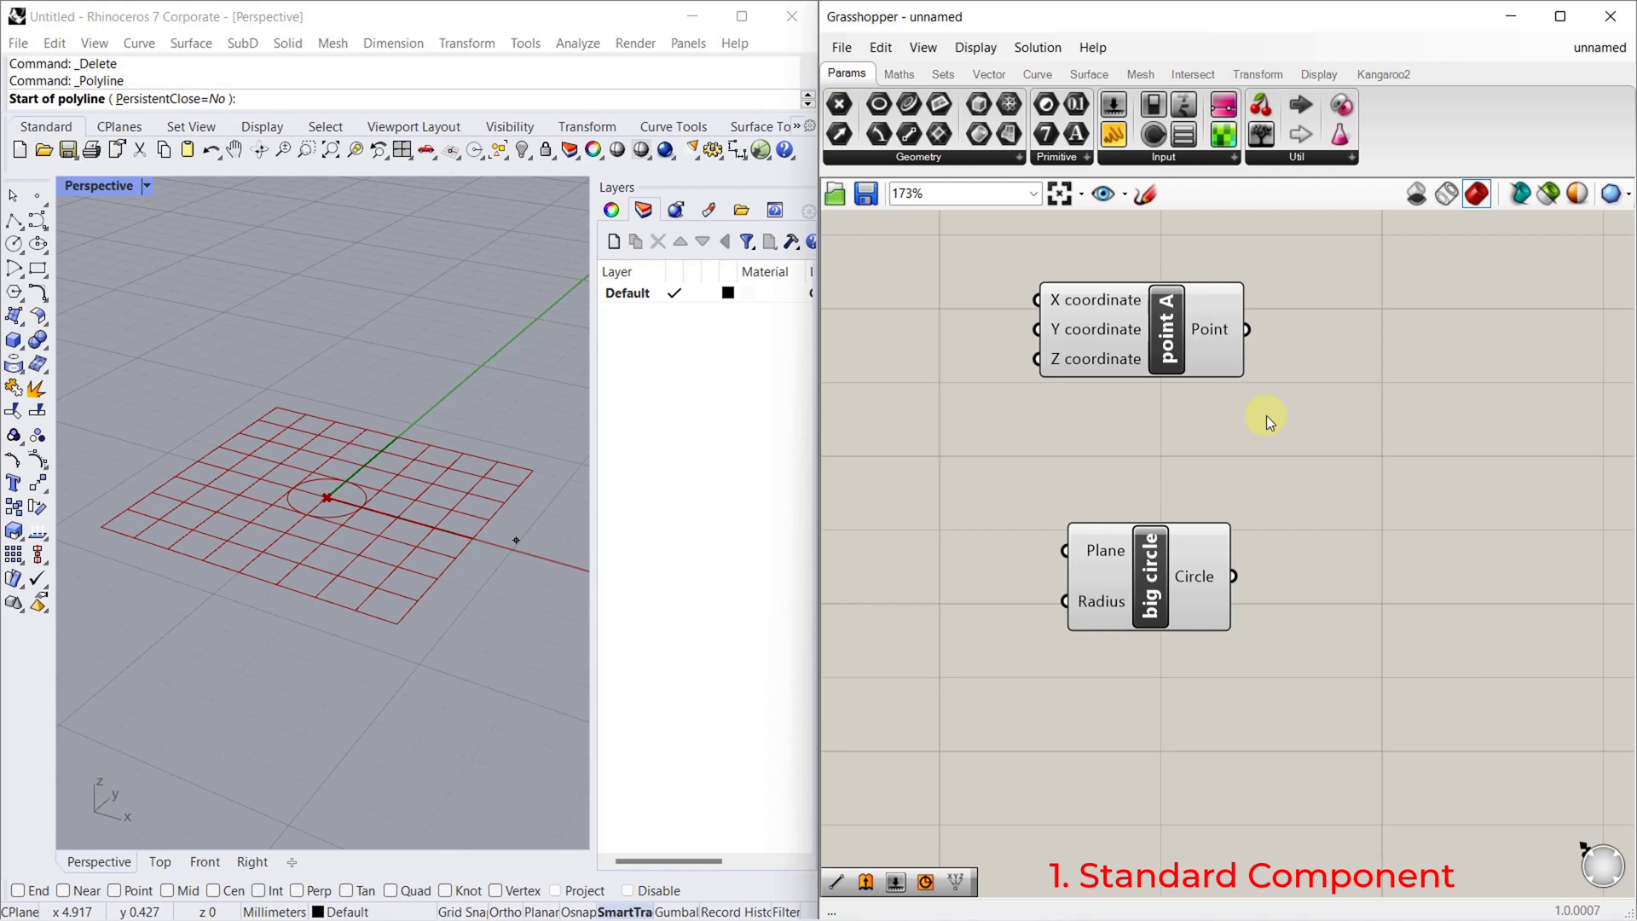
pyautogui.moveTo(1324, 343); pyautogui.dragTo(1081, 680)
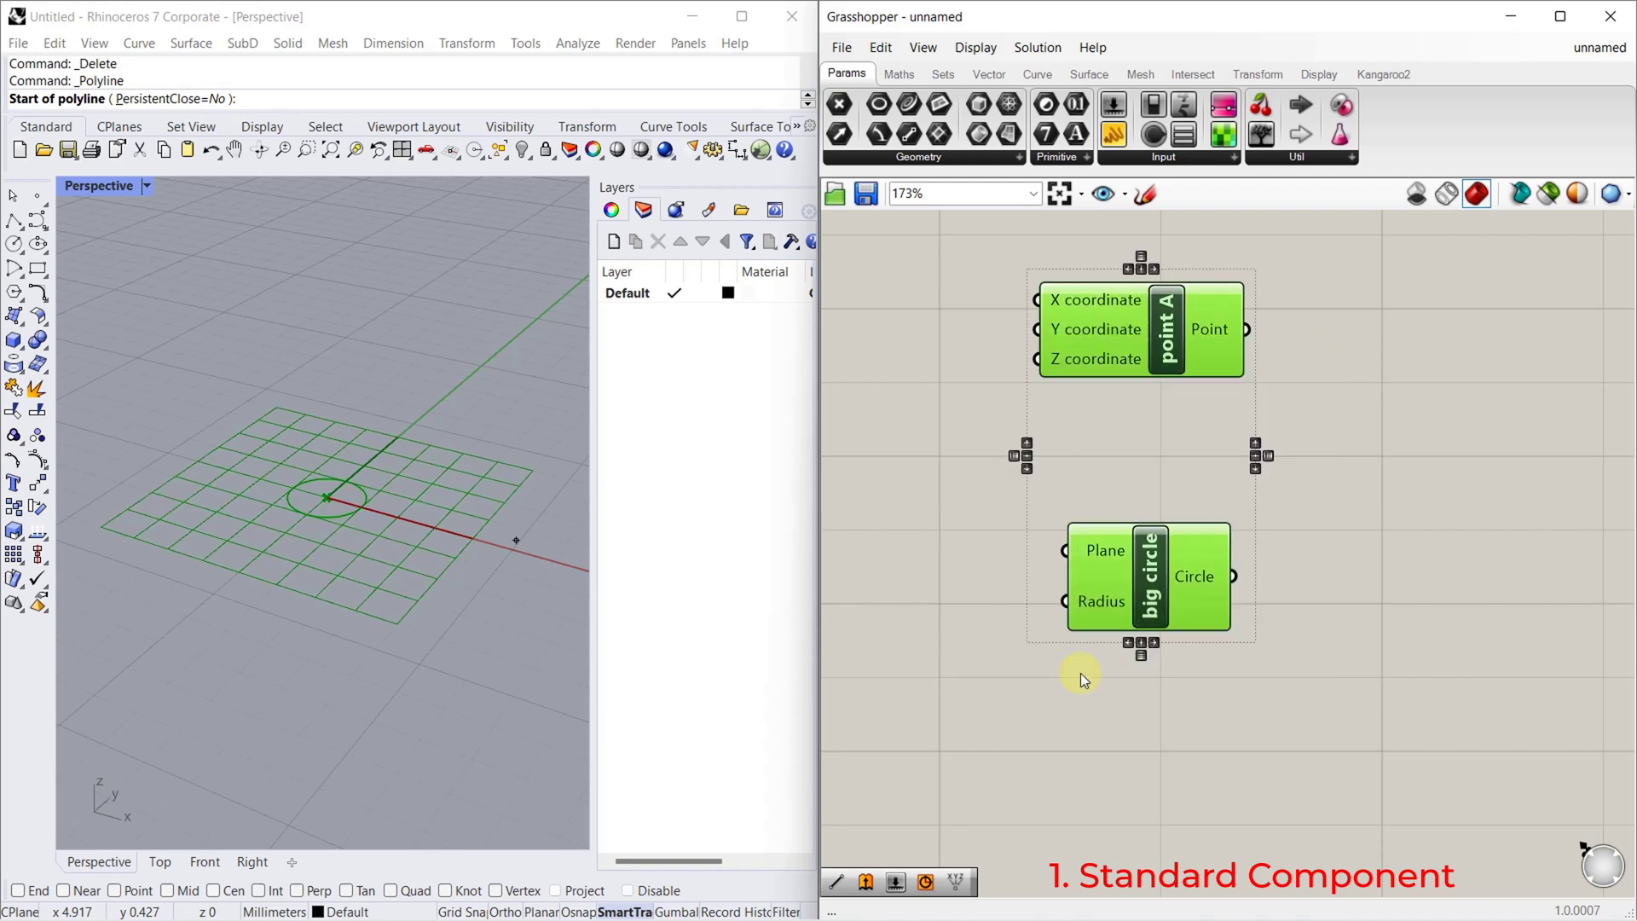
# Delete point A and big circle, then place a Number Slider and a Clock below it
pyautogui.press('Delete')
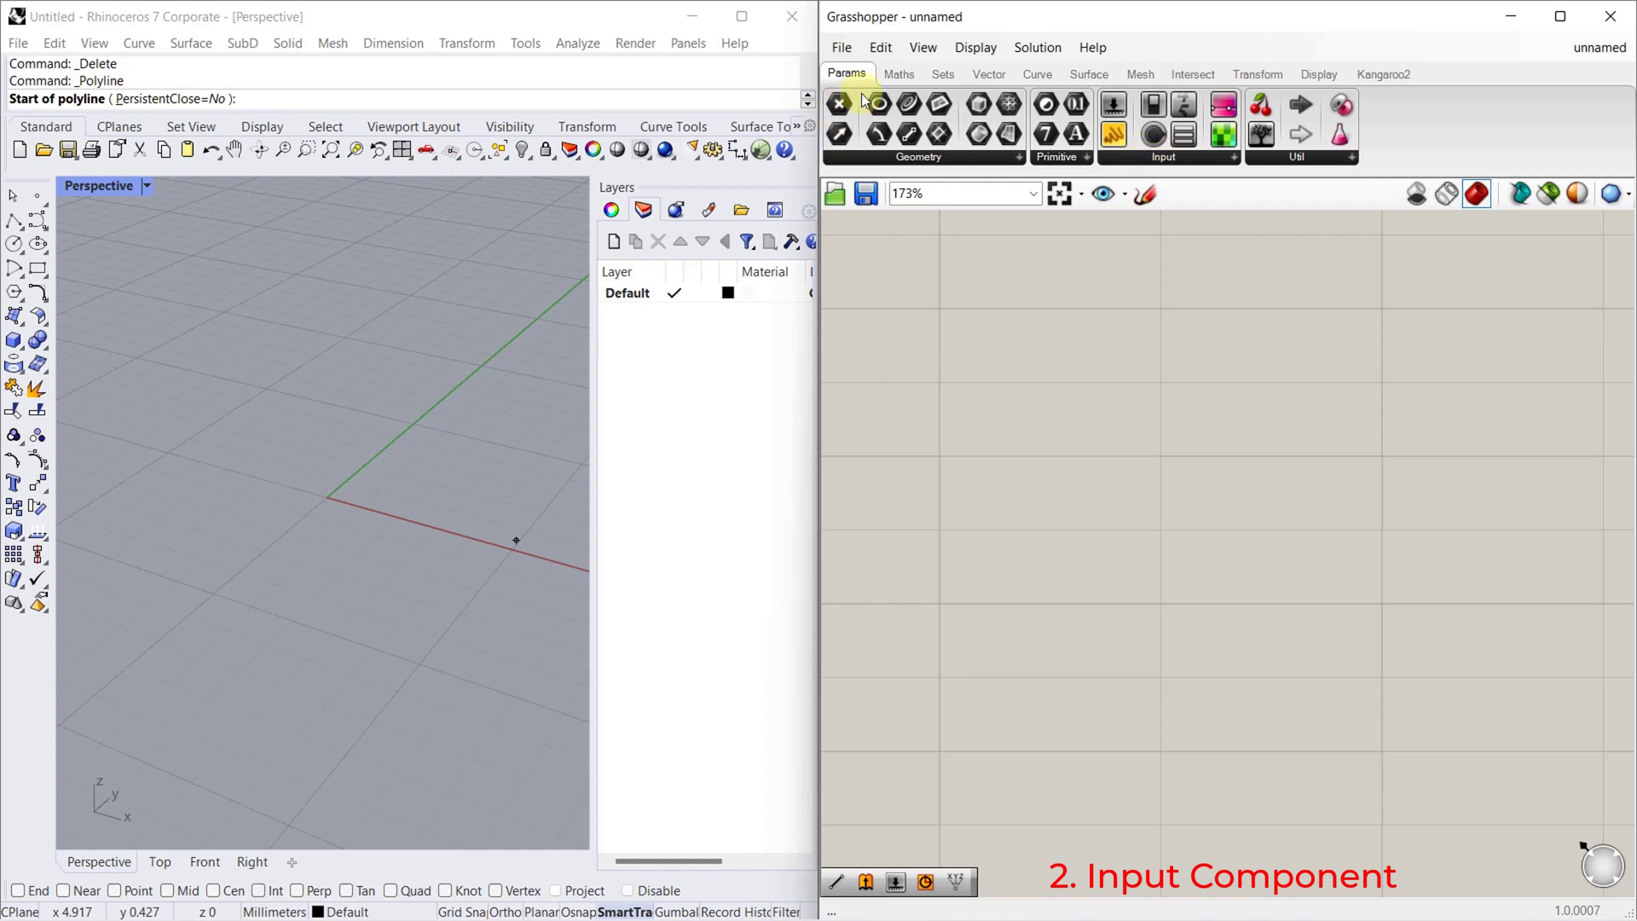
pyautogui.click(1173, 160)
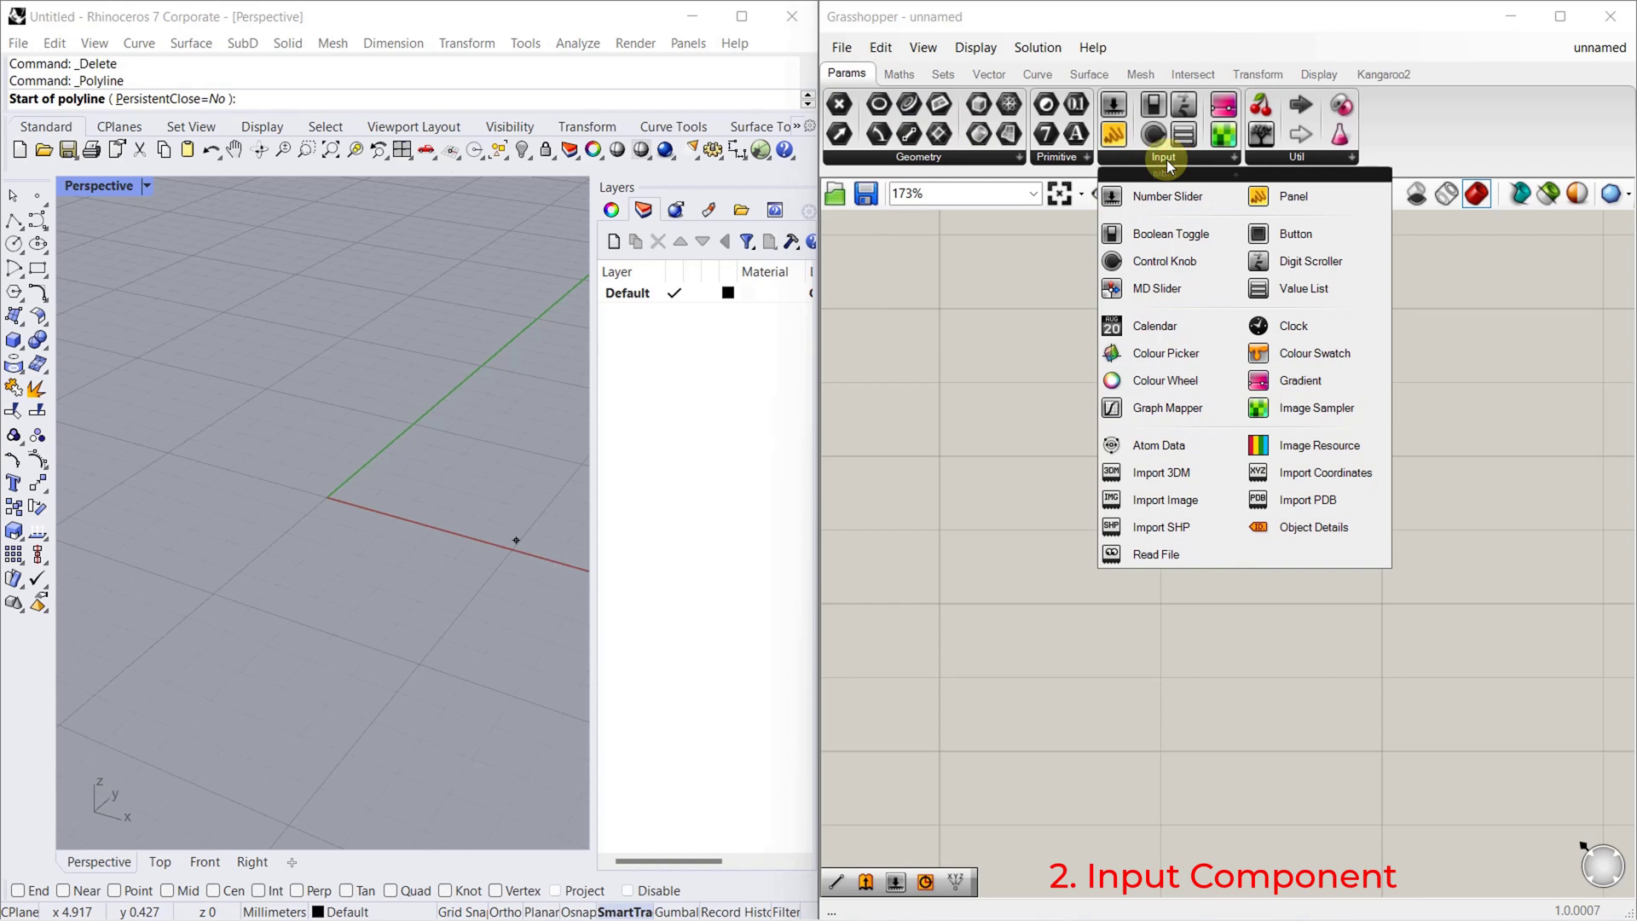
pyautogui.moveTo(1164, 197); pyautogui.dragTo(1126, 477)
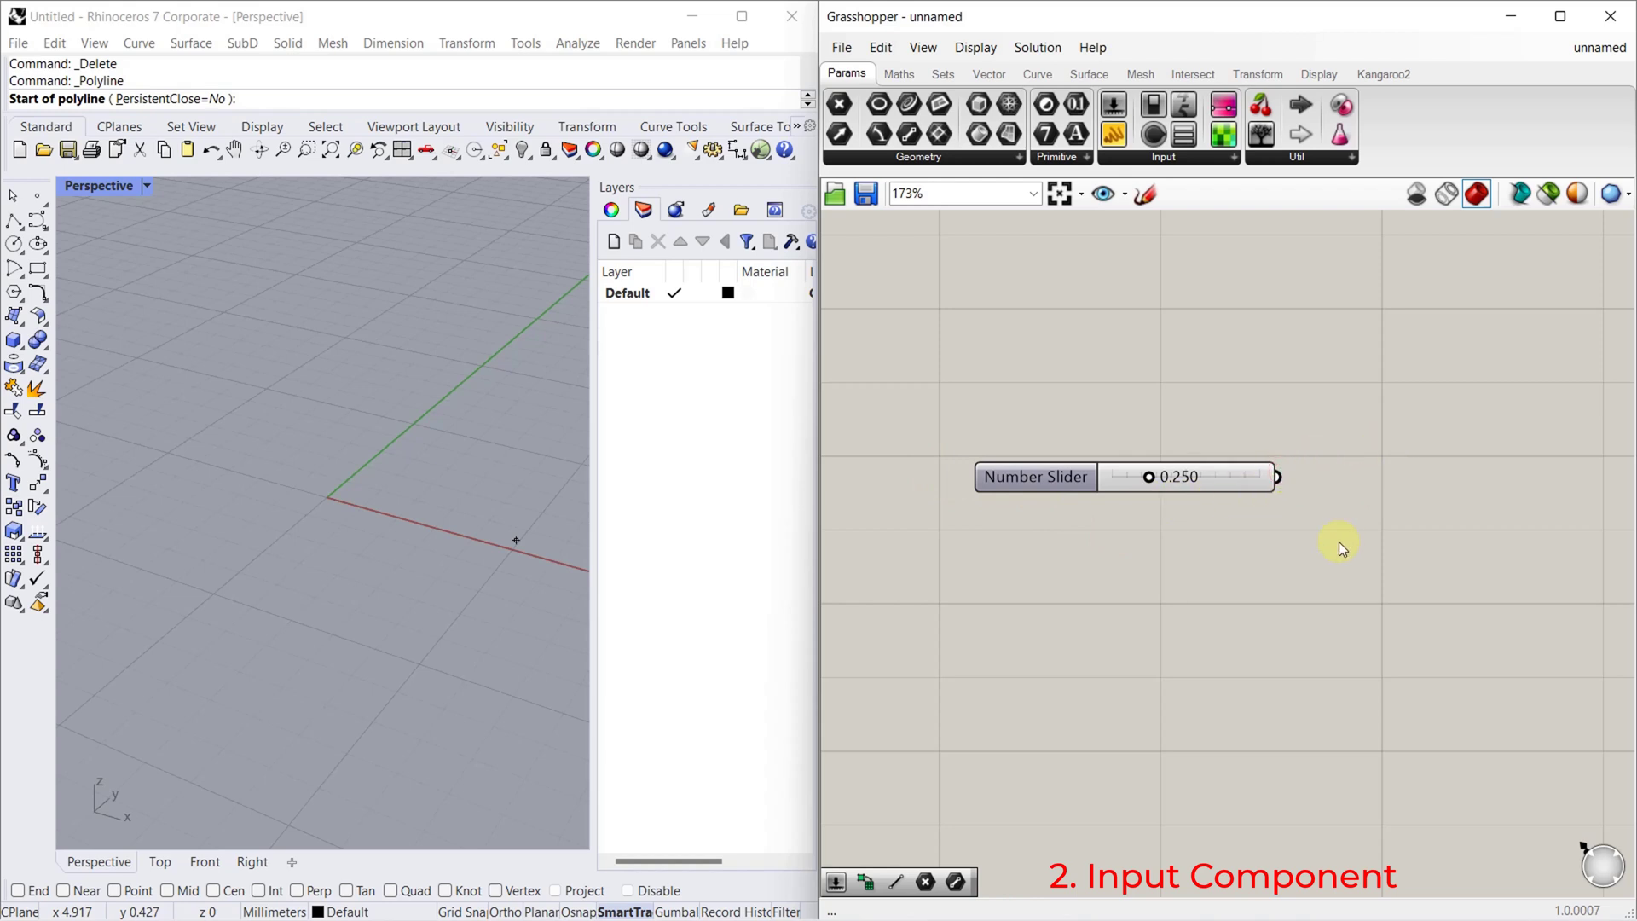
pyautogui.click(1184, 163)
pyautogui.moveTo(1283, 319); pyautogui.dragTo(1218, 652)
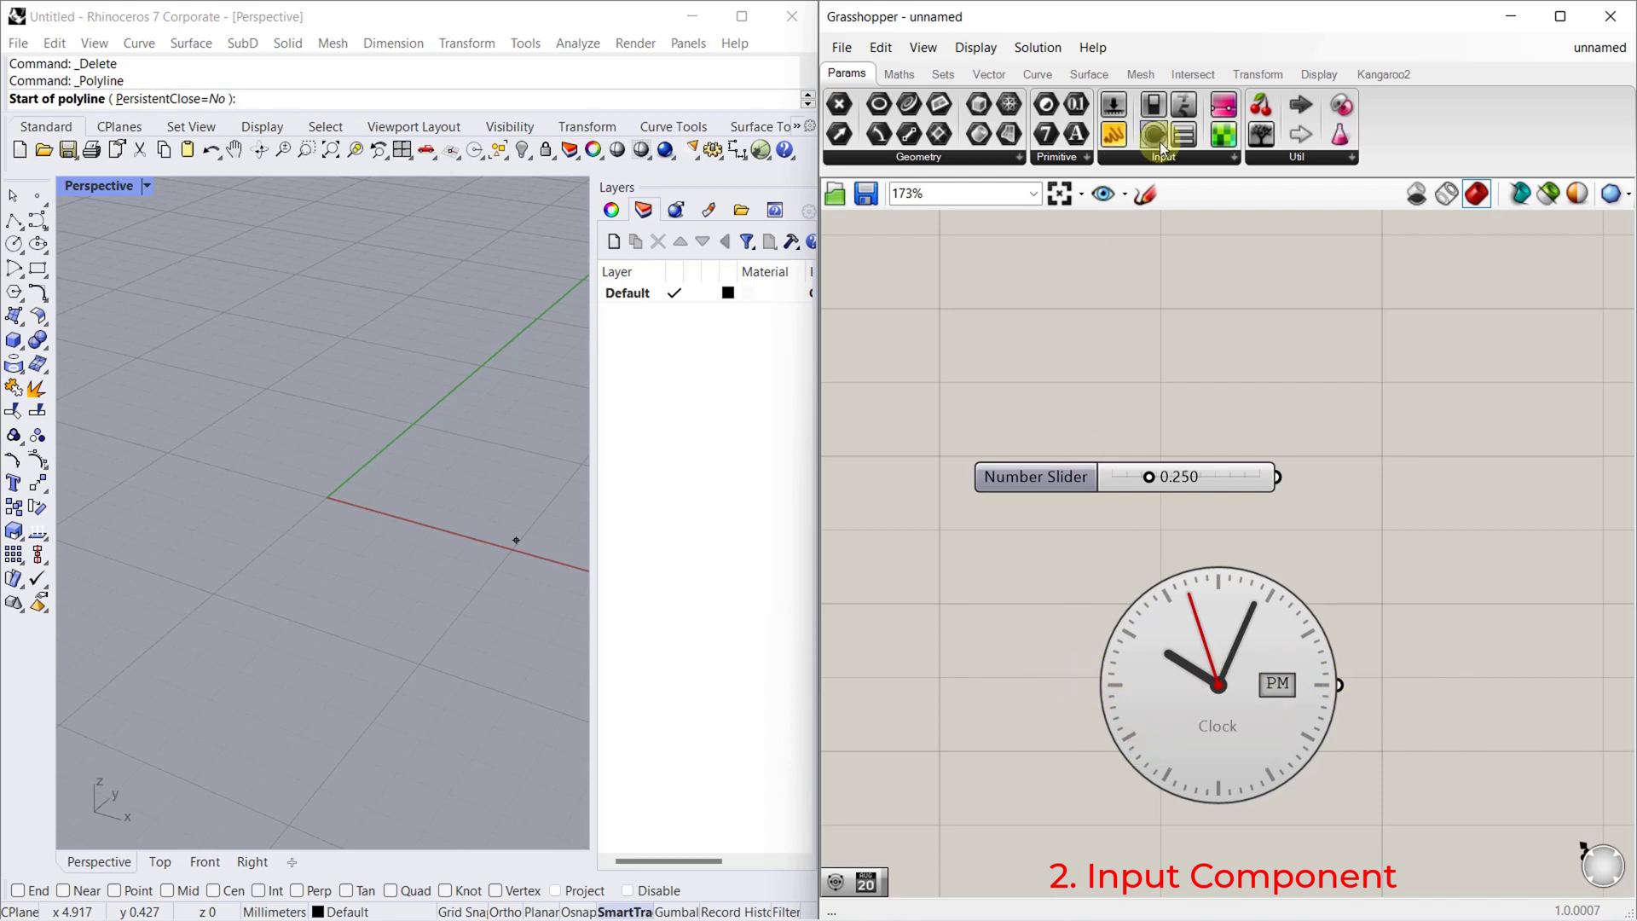
# Add a Boolean Toggle set to True, then delete the toggle, slider and clock together
pyautogui.click(1175, 161)
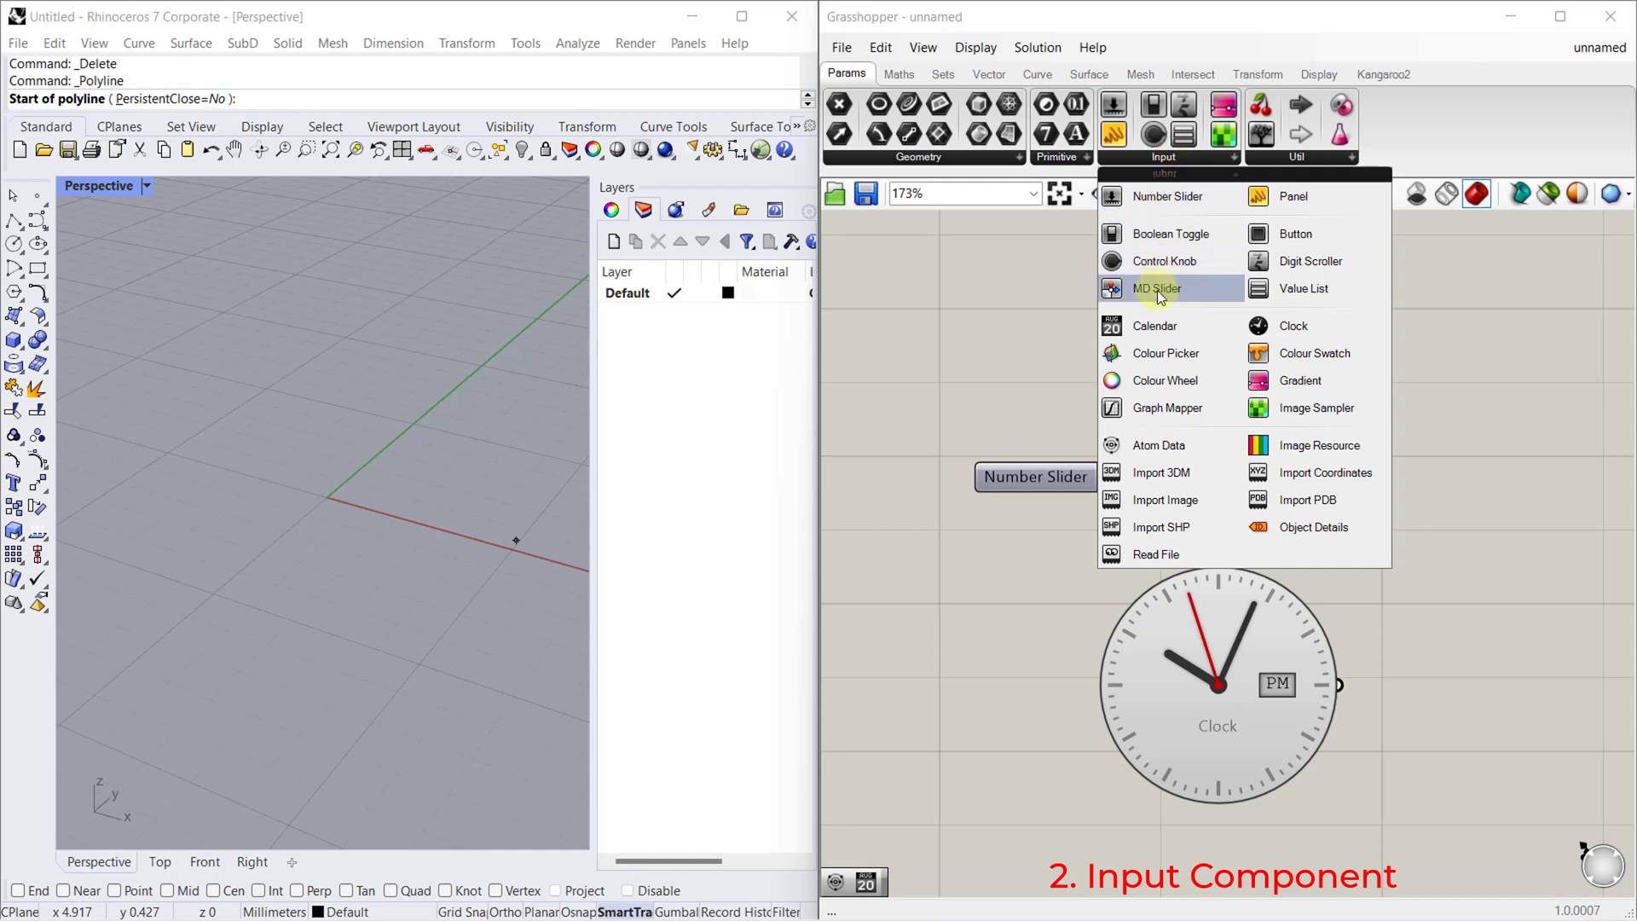
pyautogui.moveTo(1167, 234); pyautogui.dragTo(1303, 358)
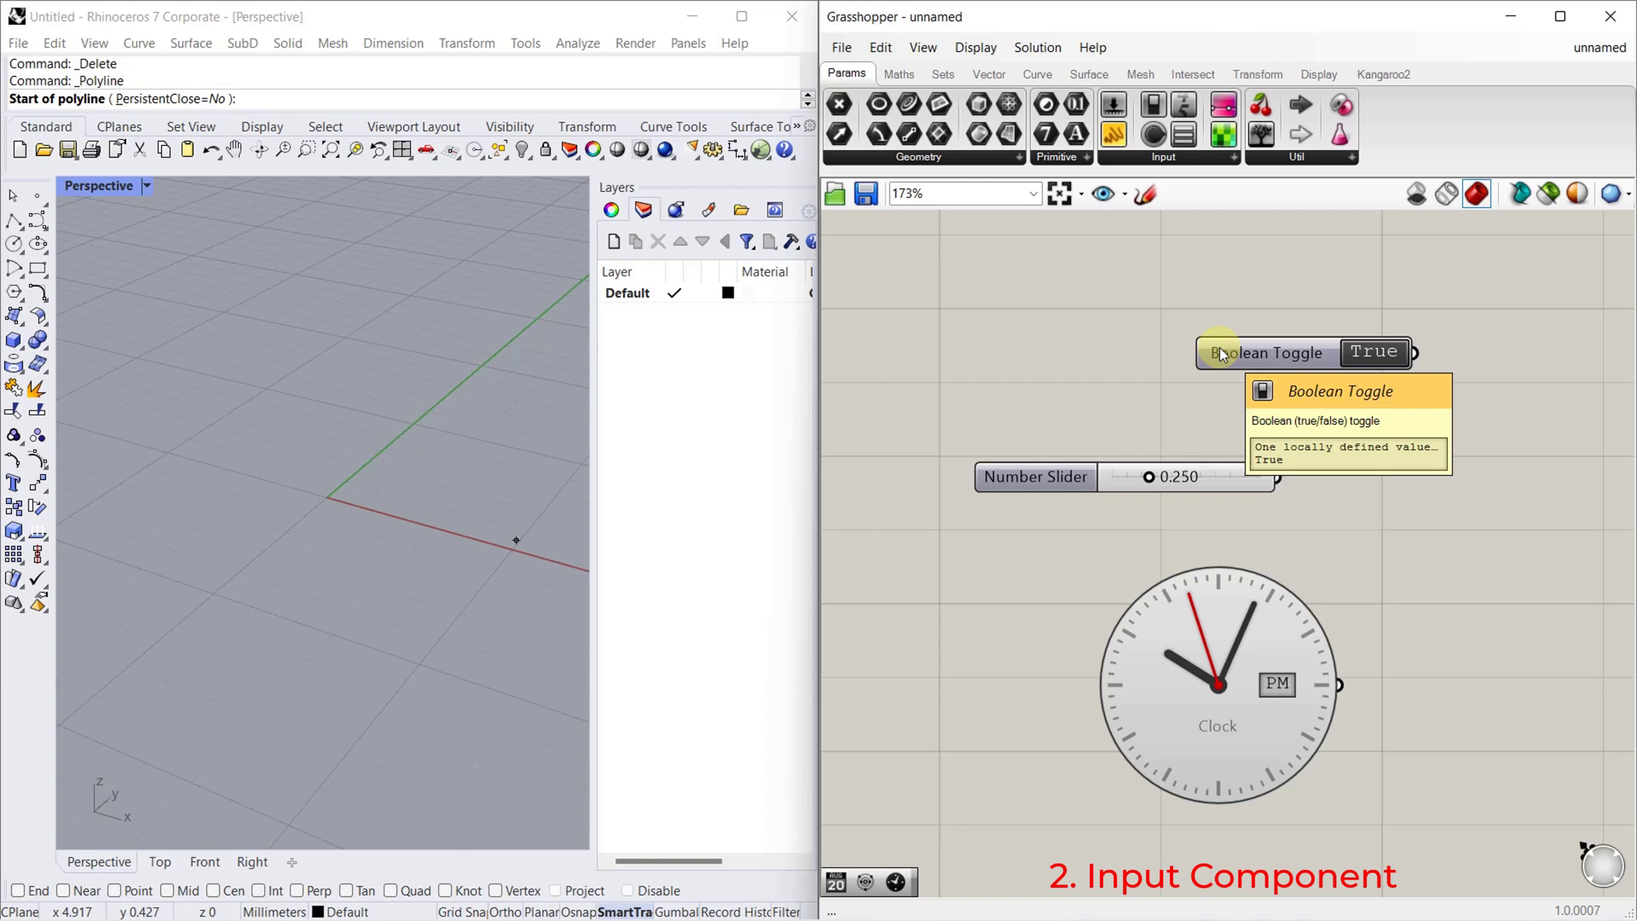
pyautogui.moveTo(1474, 325); pyautogui.dragTo(1032, 829)
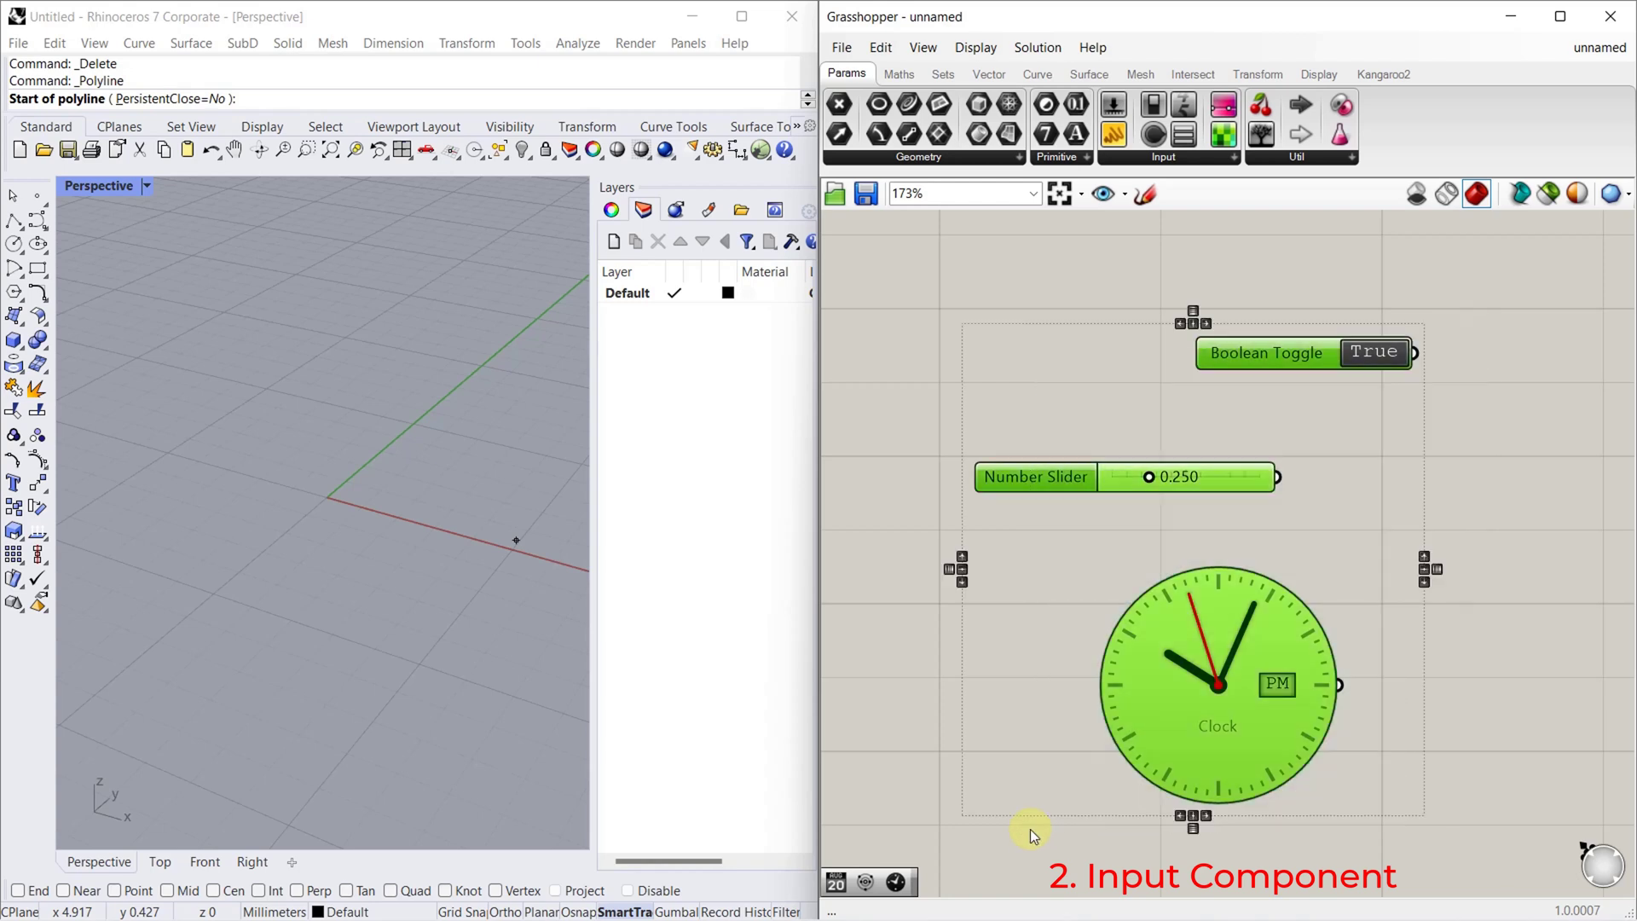
pyautogui.press('Delete')
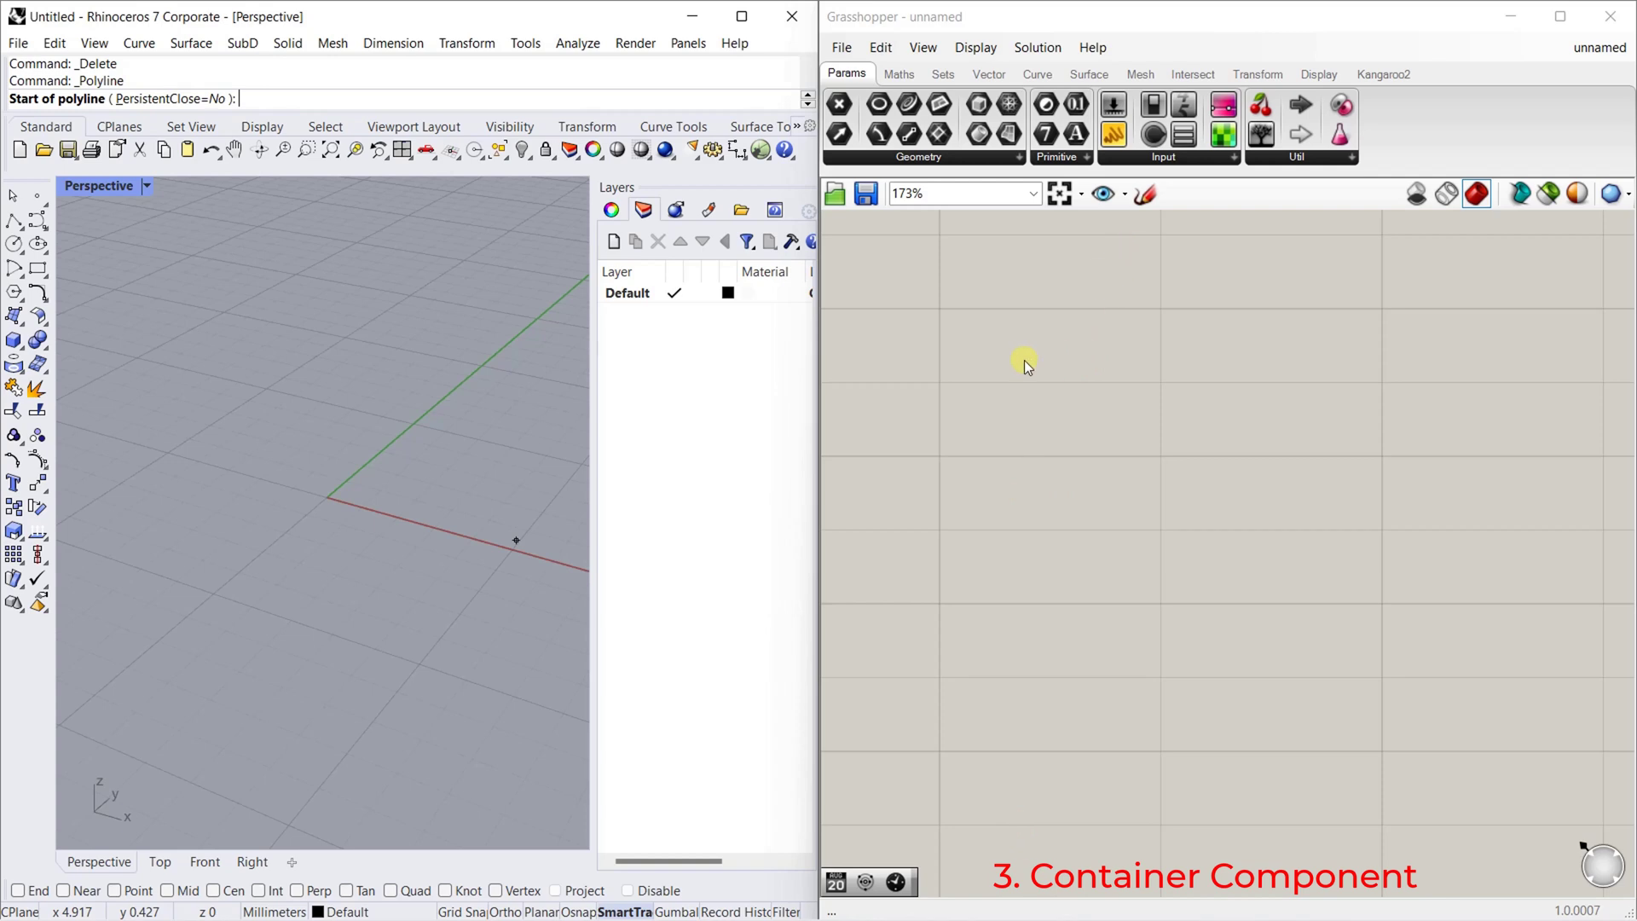
# Drag the Point parameter from Params > Geometry onto the empty canvas and zoom in on it
pyautogui.moveTo(848, 85)
pyautogui.moveTo(849, 109); pyautogui.dragTo(1140, 384)
pyautogui.scroll(3, 1038, 397)
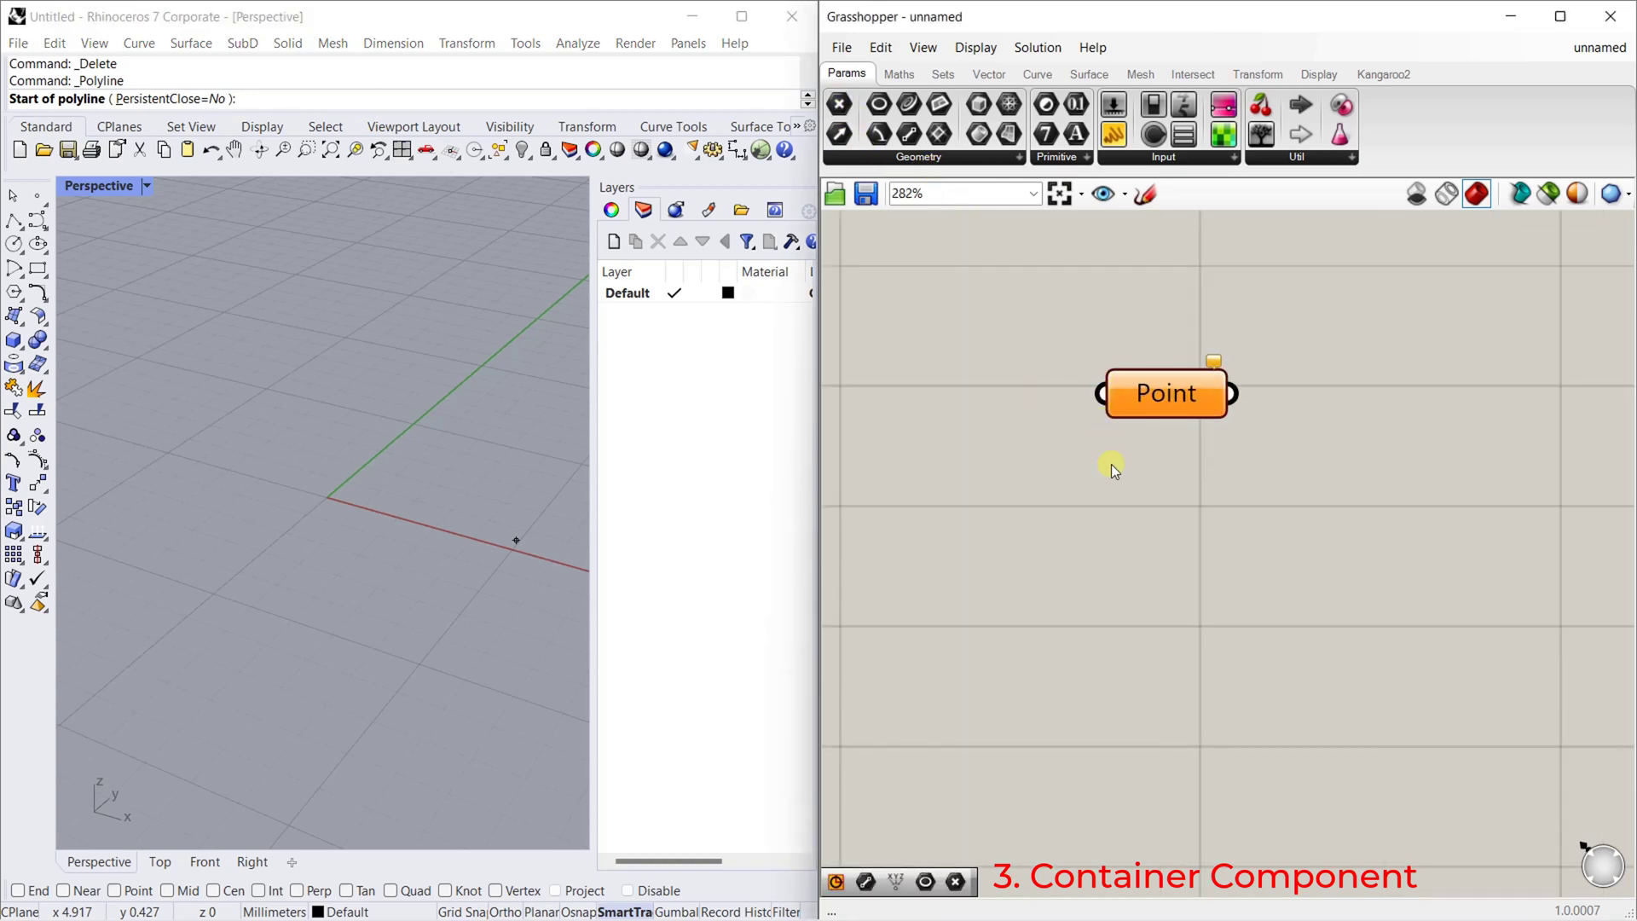
pyautogui.scroll(-1, 1156, 427)
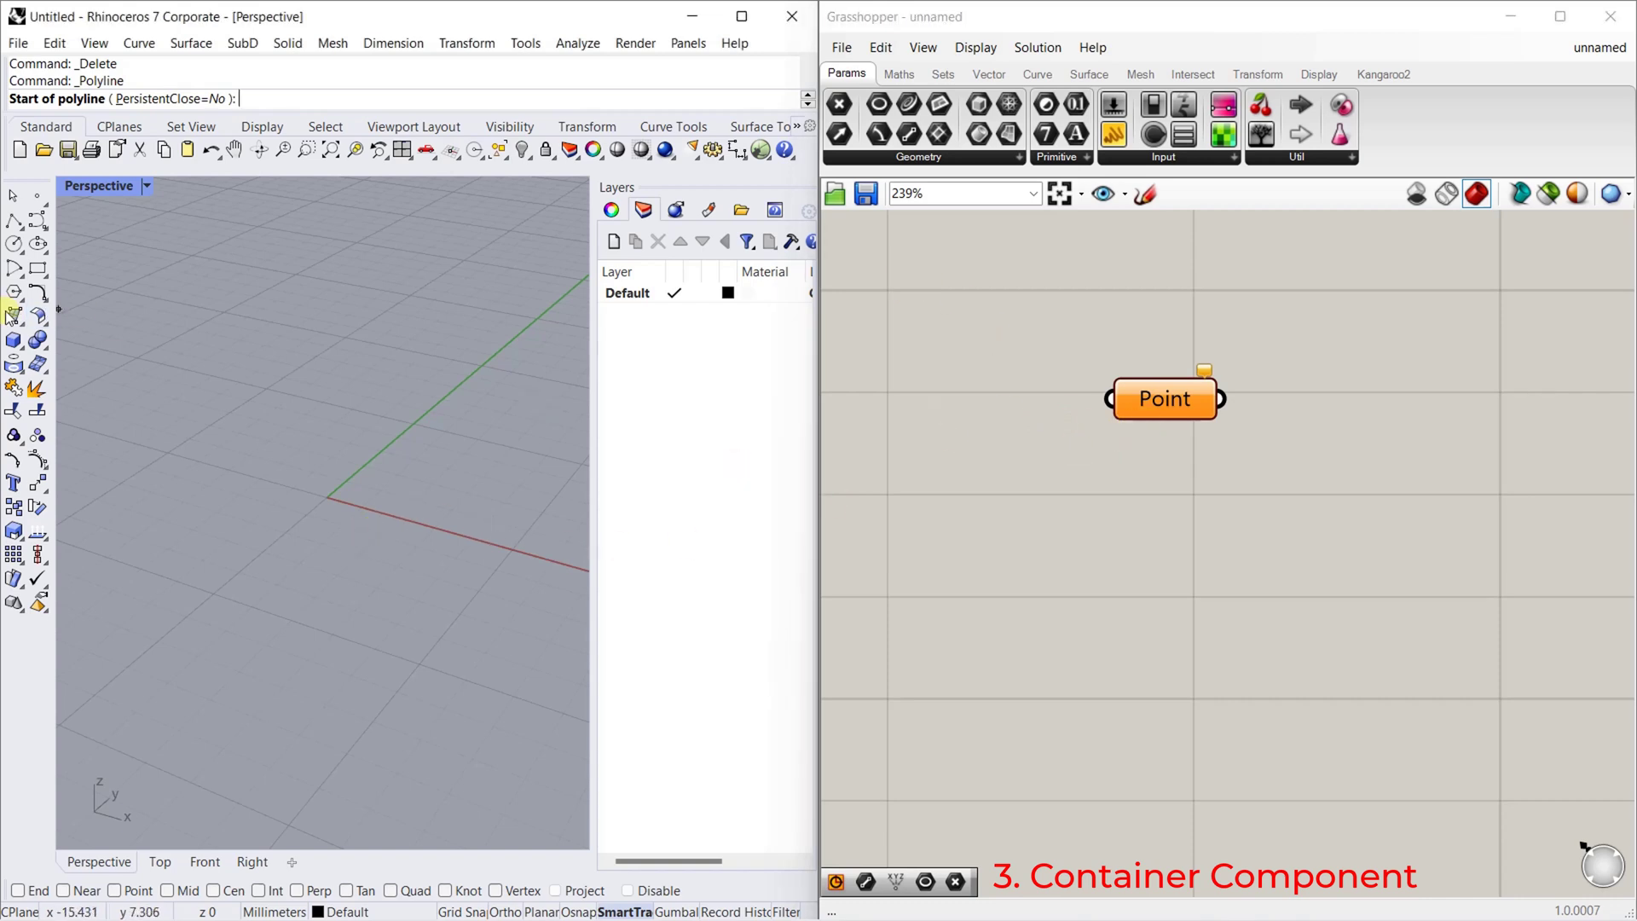
# Create a Rhino point at the origin and set it as the Point container's single referenced point
pyautogui.click(38, 196)
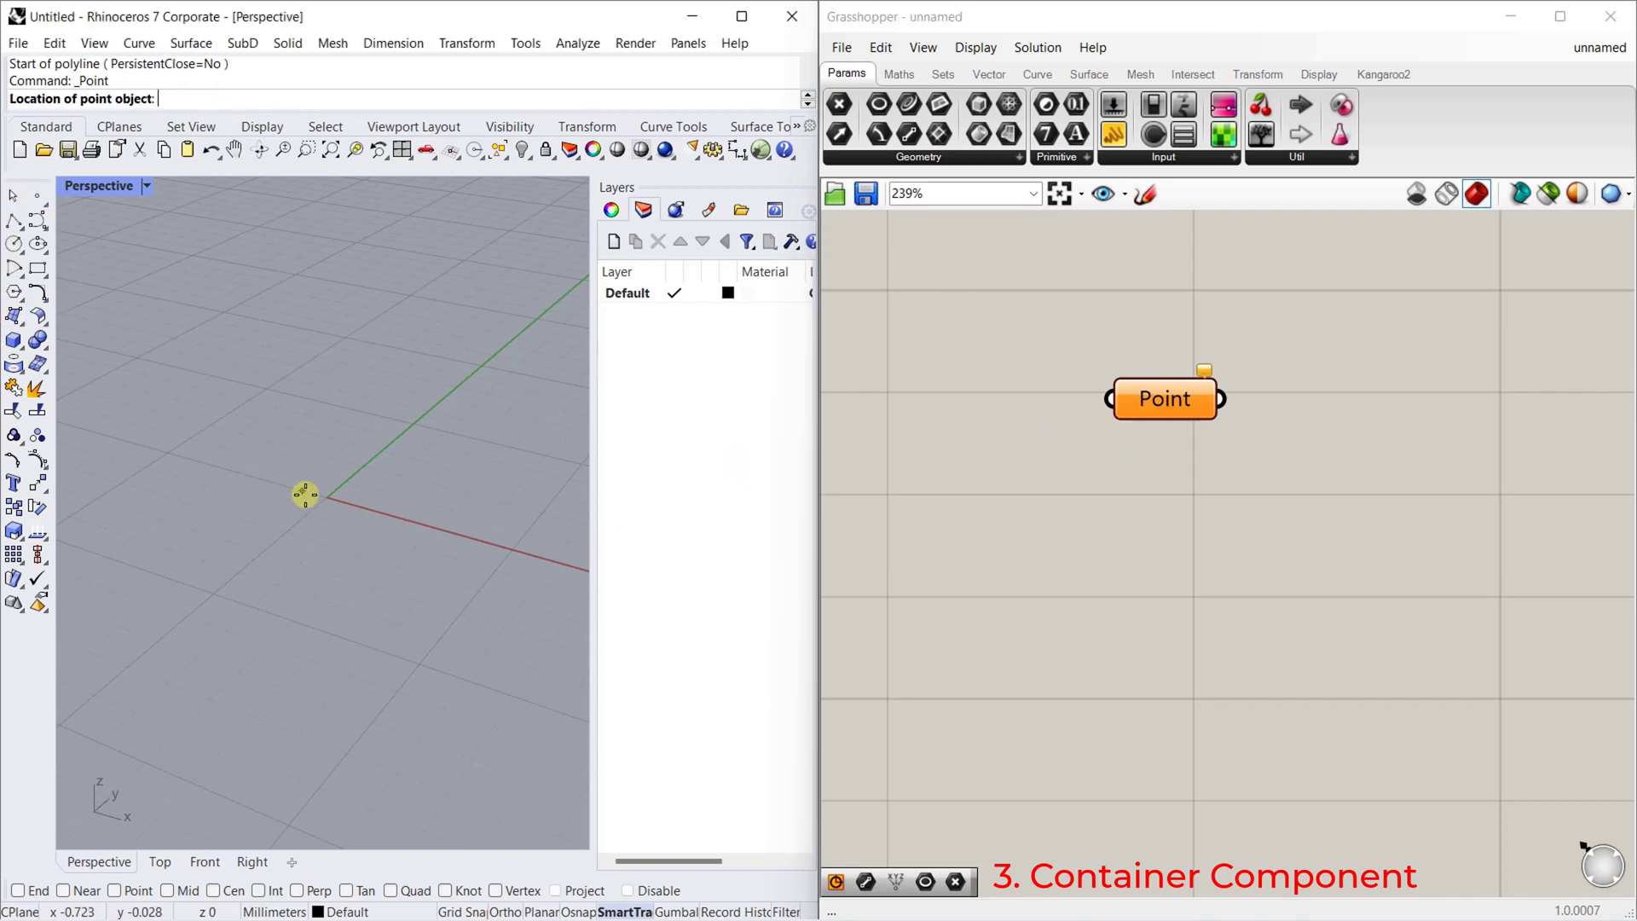
pyautogui.click(332, 496)
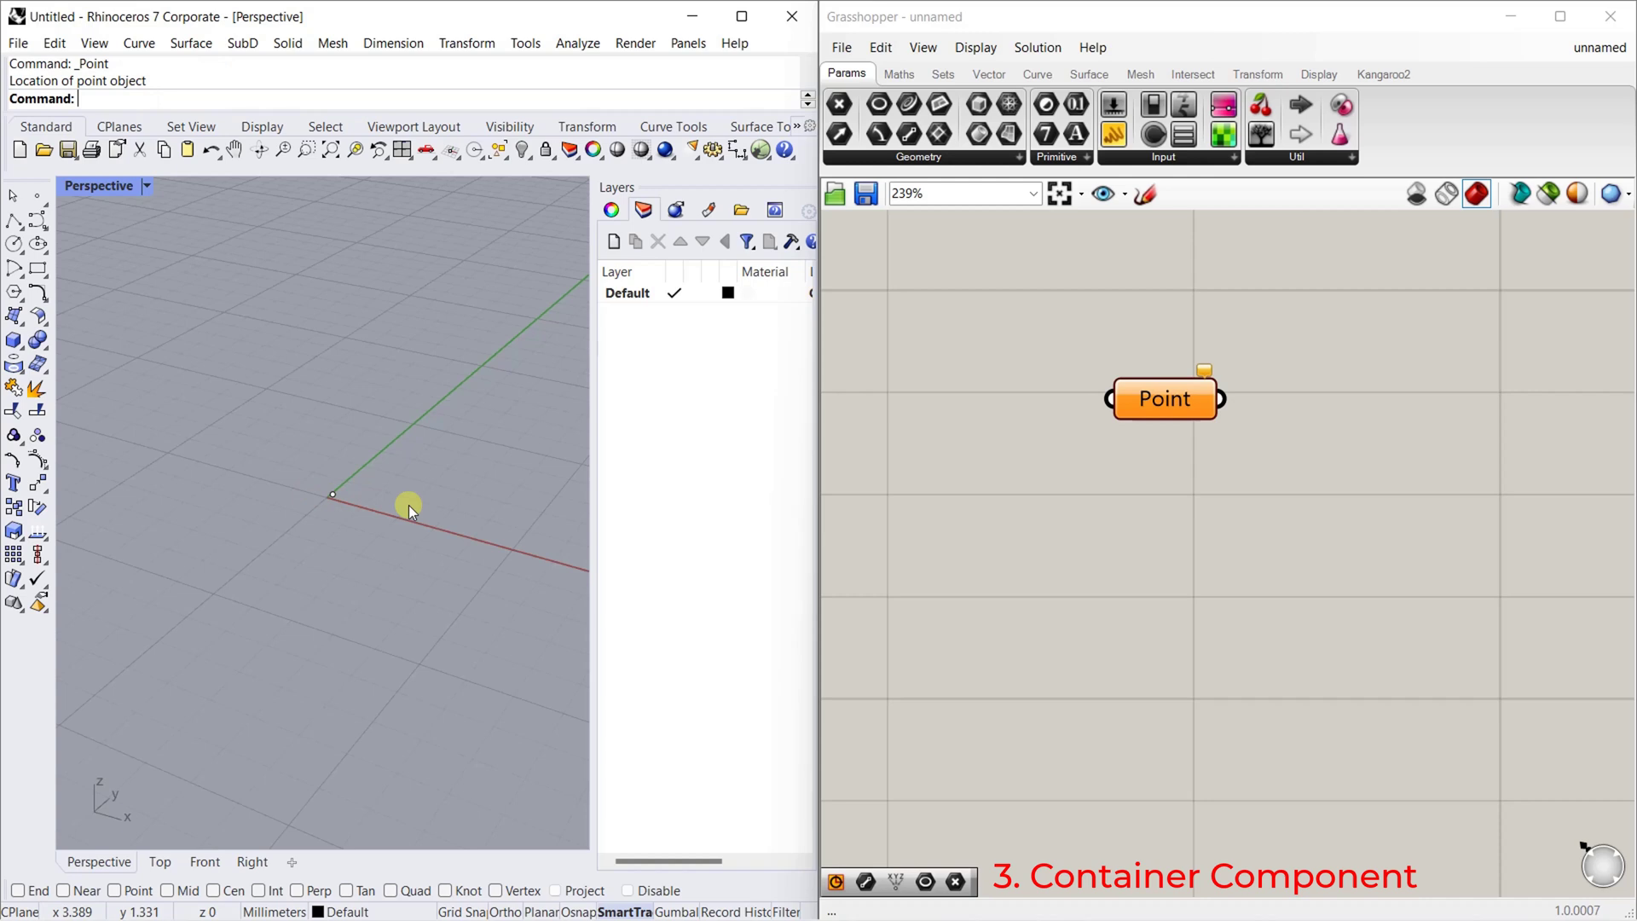
pyautogui.rightClick(1193, 403)
pyautogui.click(1254, 678)
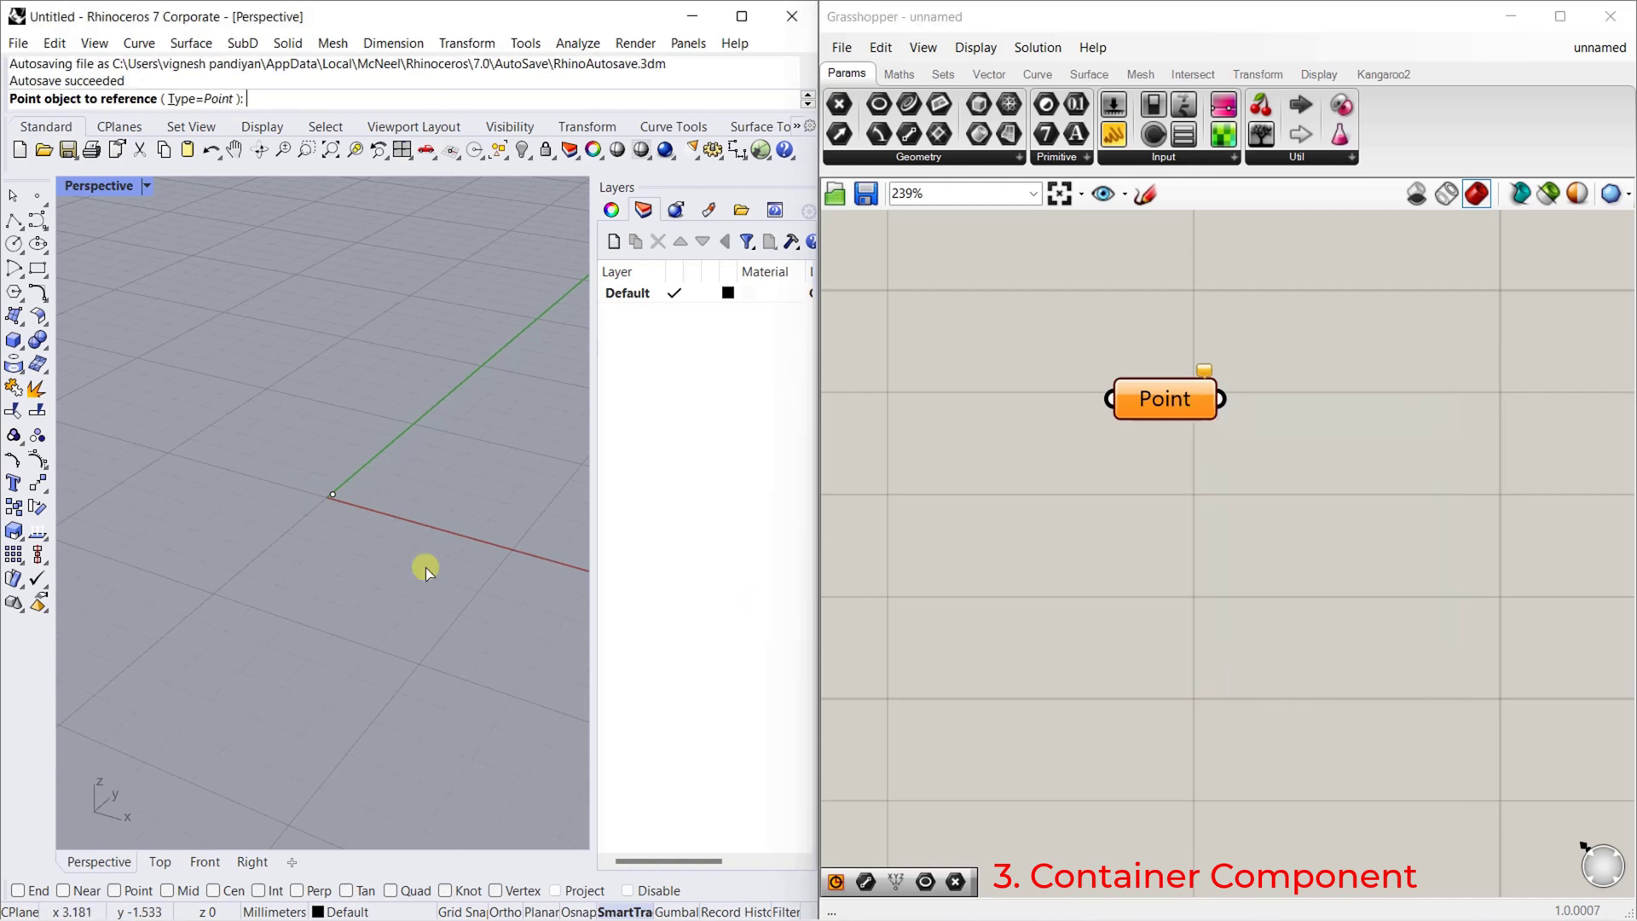
pyautogui.click(333, 496)
pyautogui.click(1166, 395)
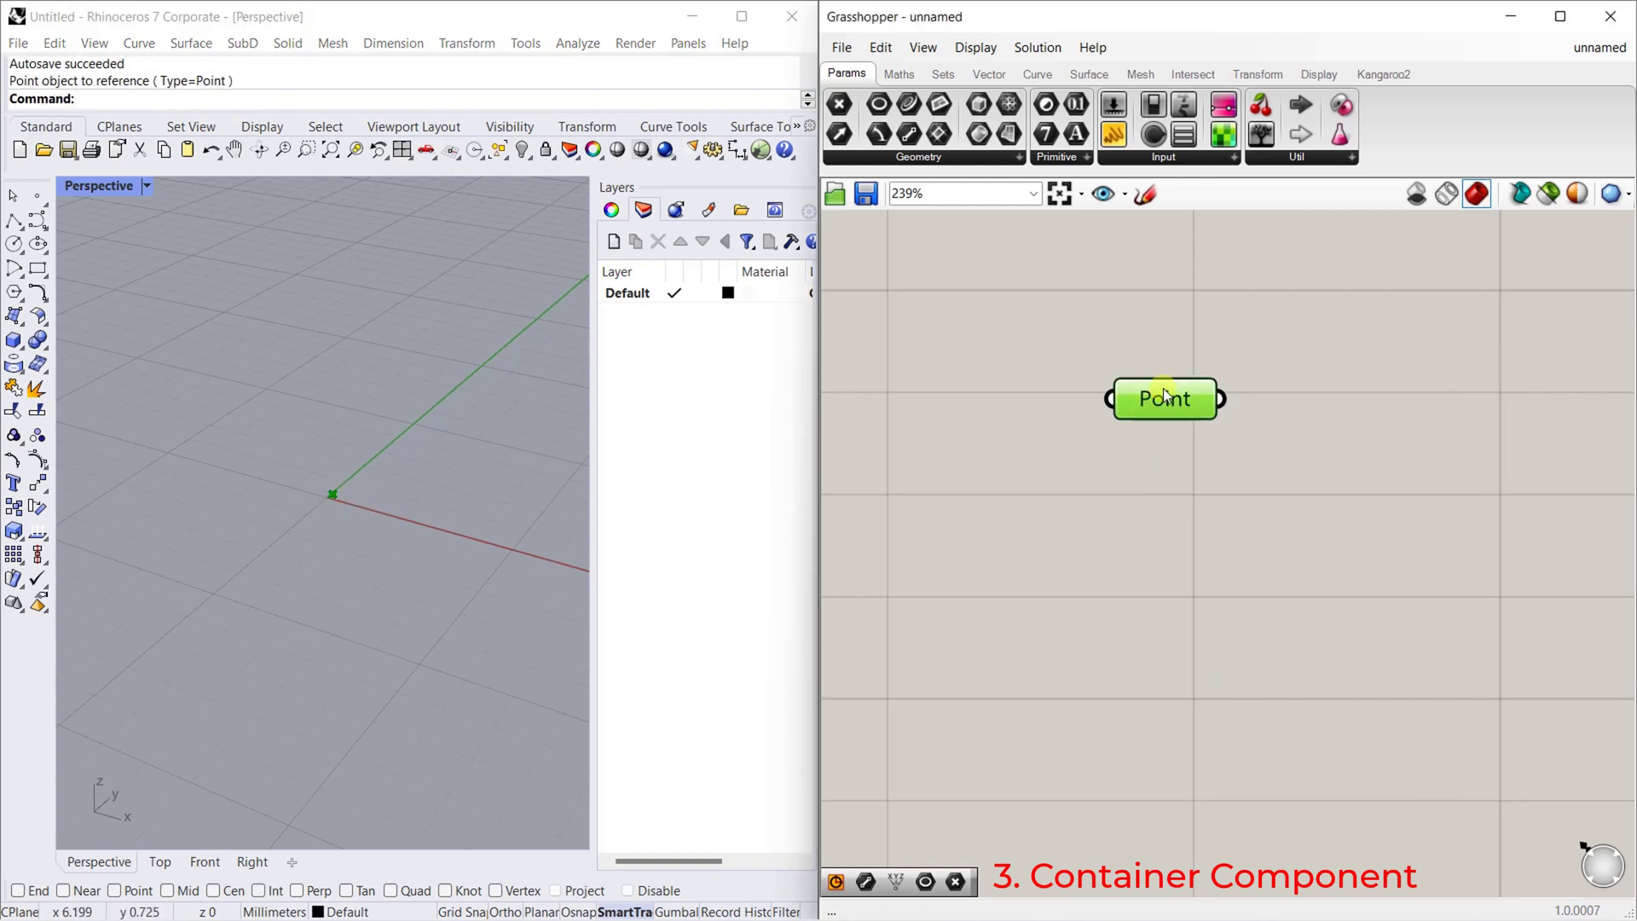
pyautogui.moveTo(1165, 397)
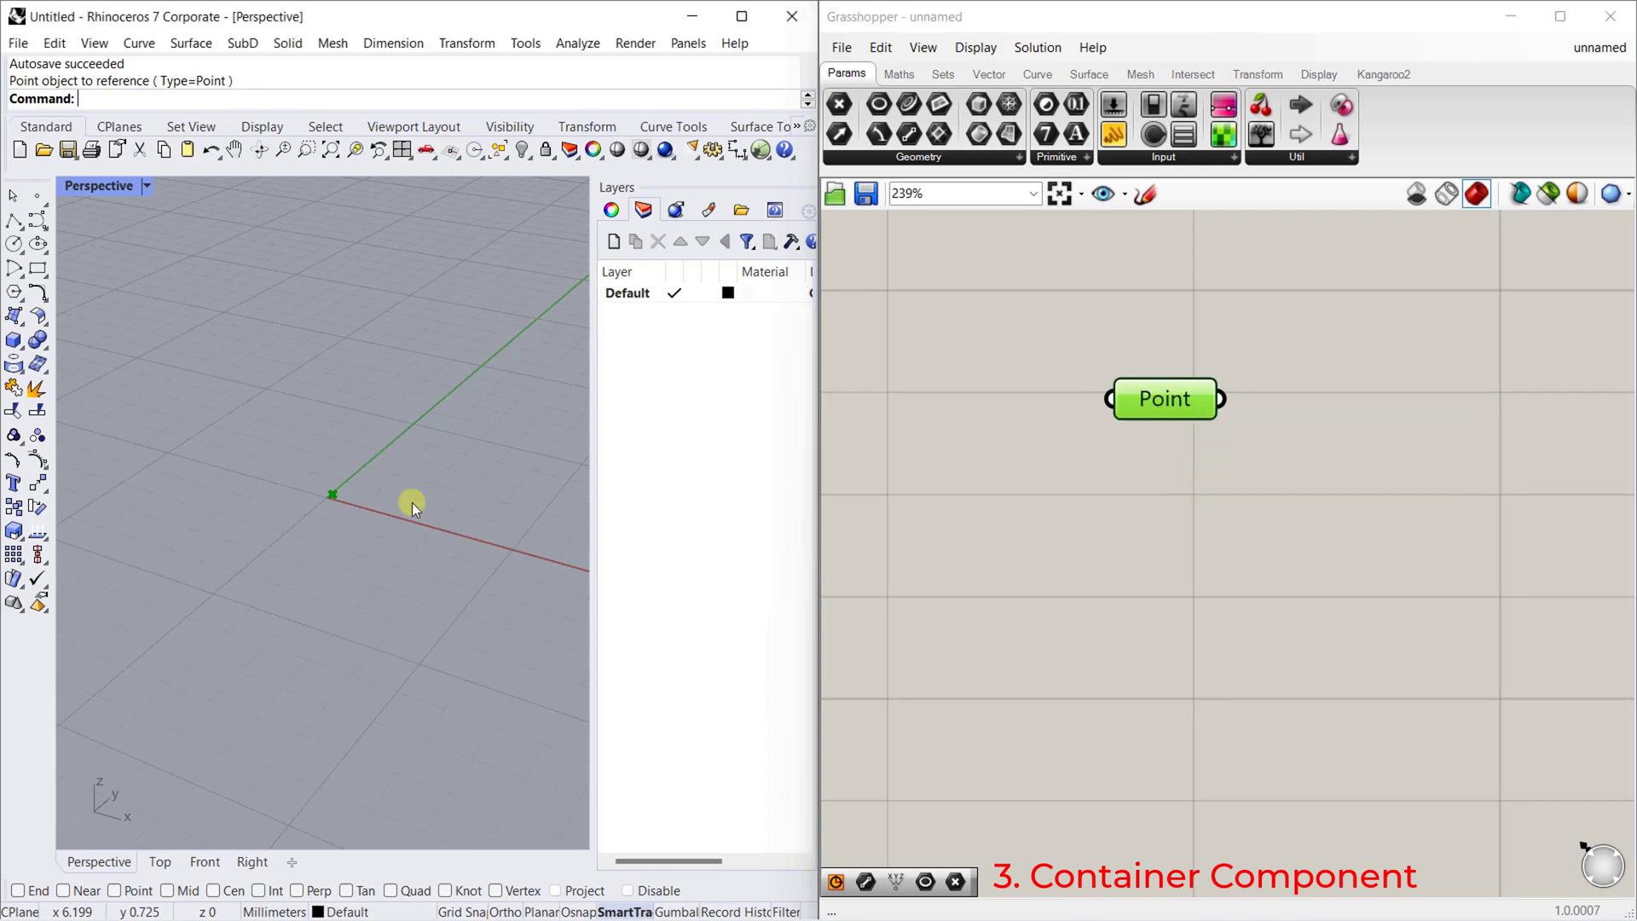
pyautogui.click(333, 495)
pyautogui.moveTo(1218, 400); pyautogui.dragTo(1360, 393)
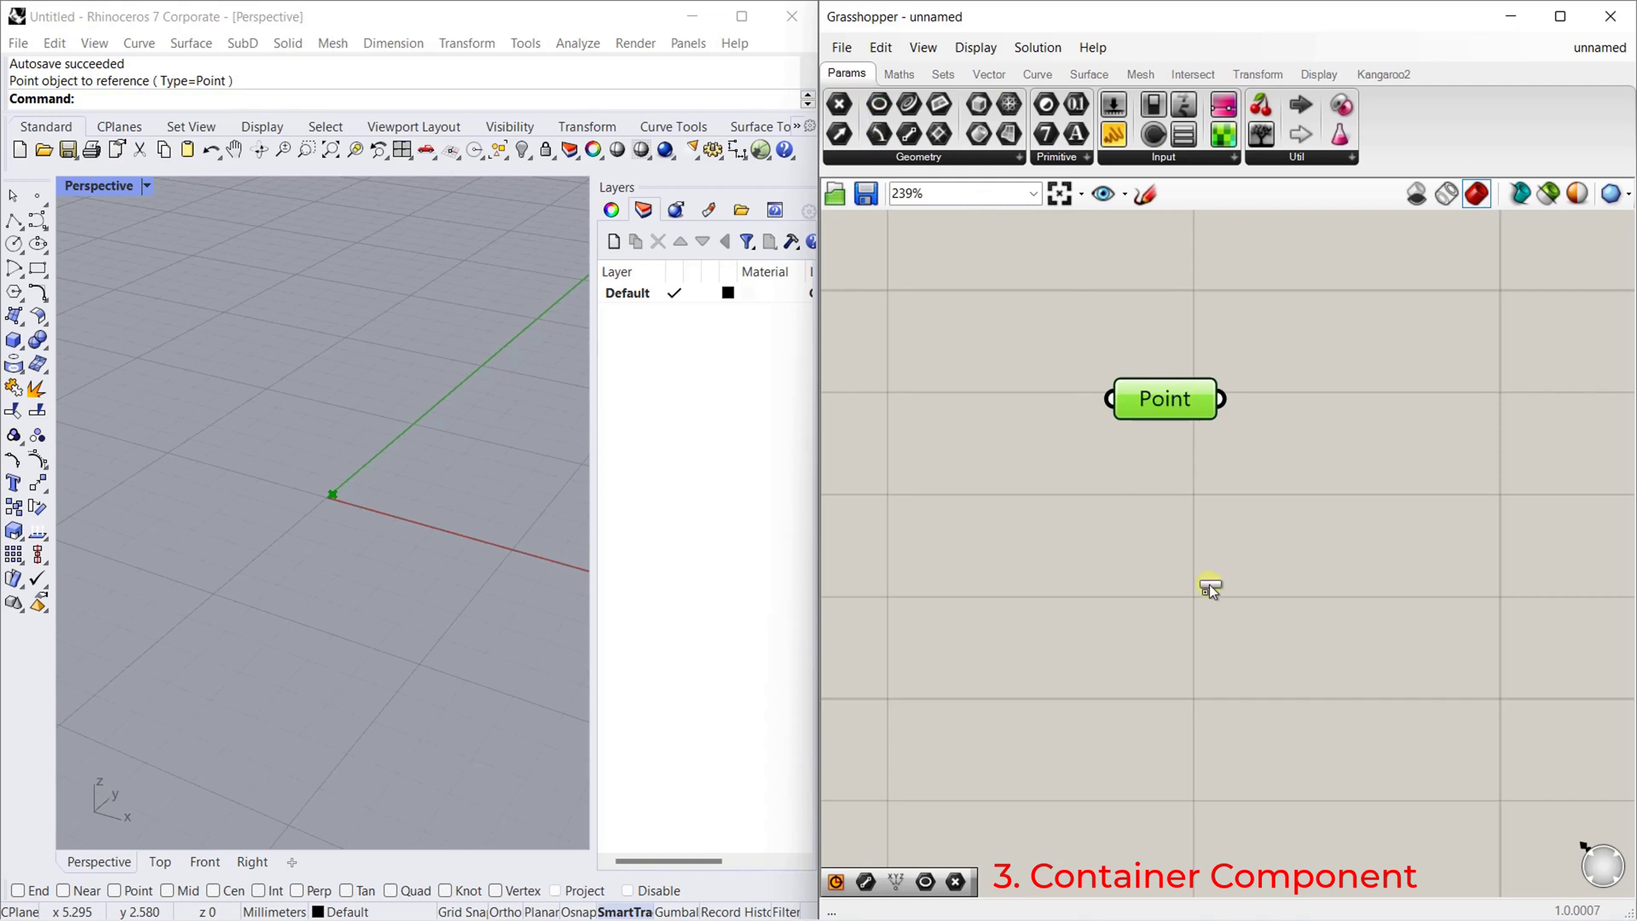
# Drop a Circle parameter from Params > Geometry just below the Point container
pyautogui.moveTo(1209, 584); pyautogui.dragTo(1210, 585)
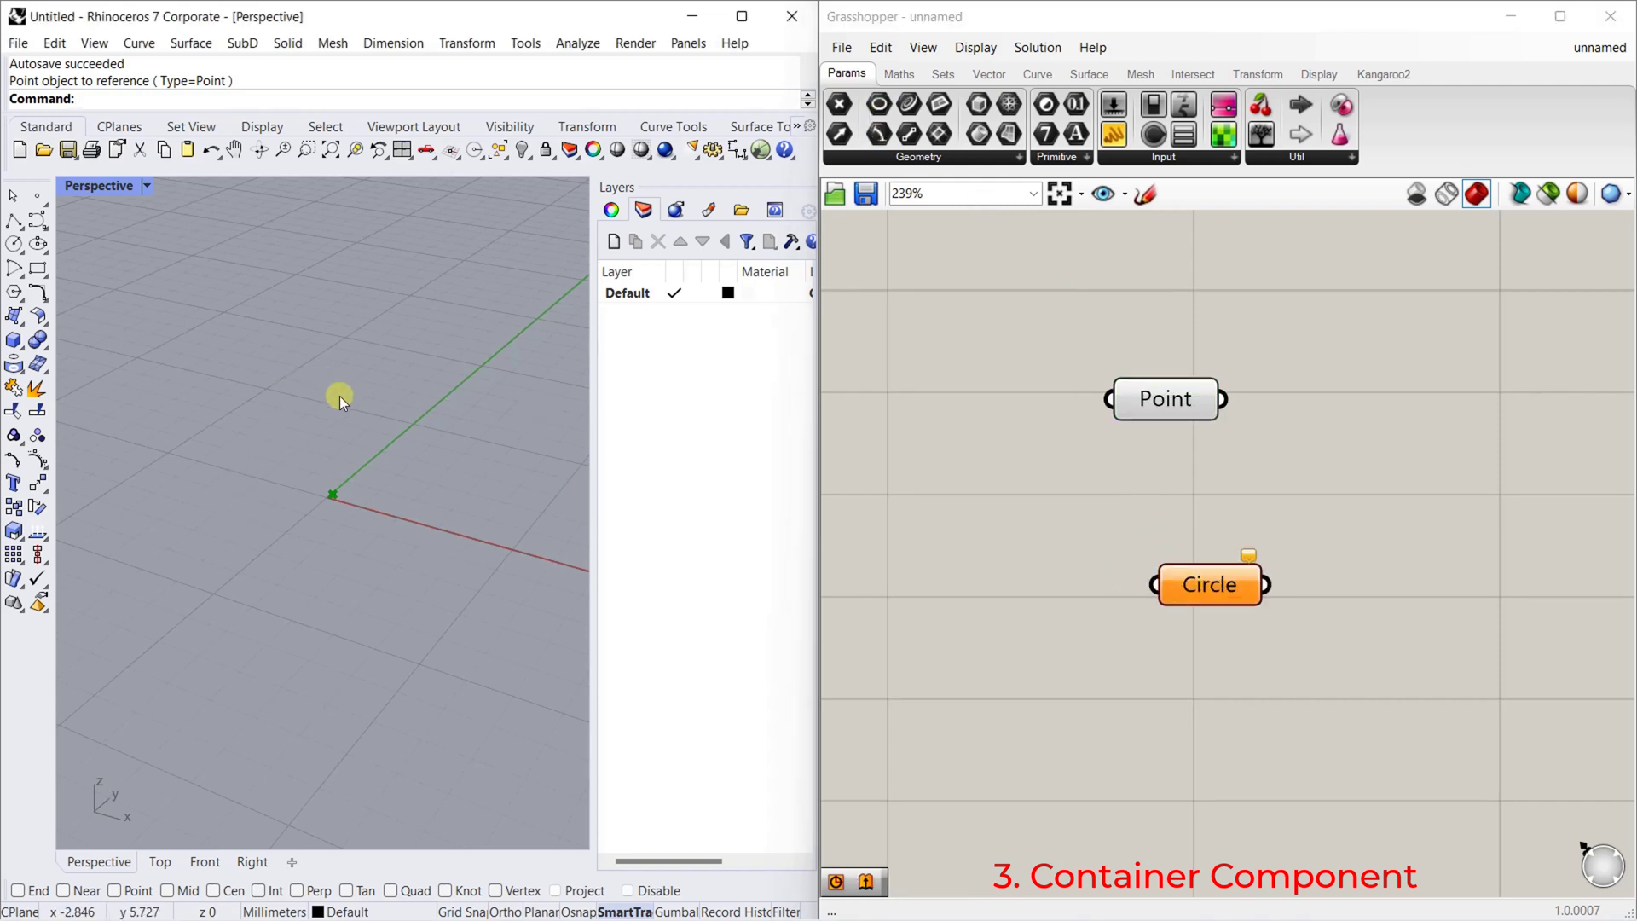